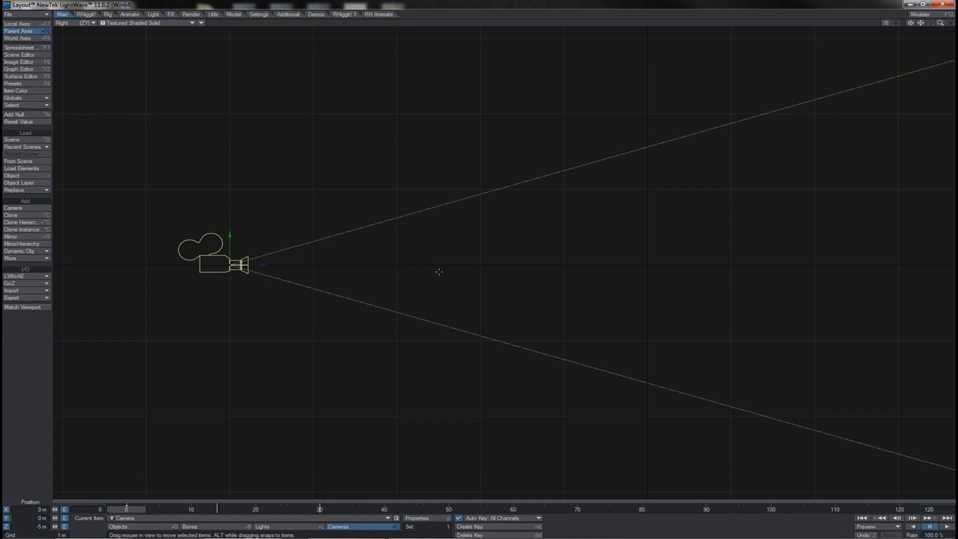
Jump between the camera's existing keyframes to compare its keyed positions
{"action": "key", "text": "shift+Right"}
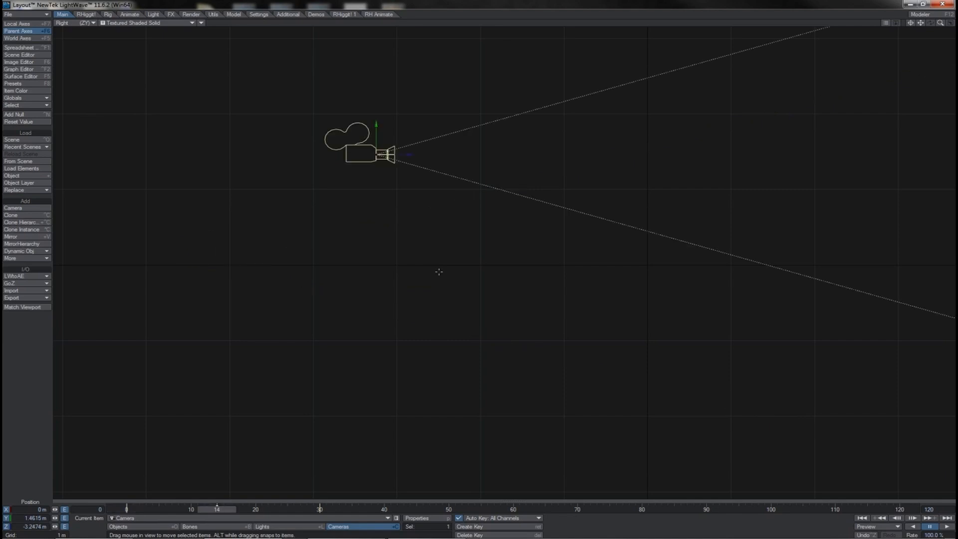
{"action": "key", "text": "shift+Right"}
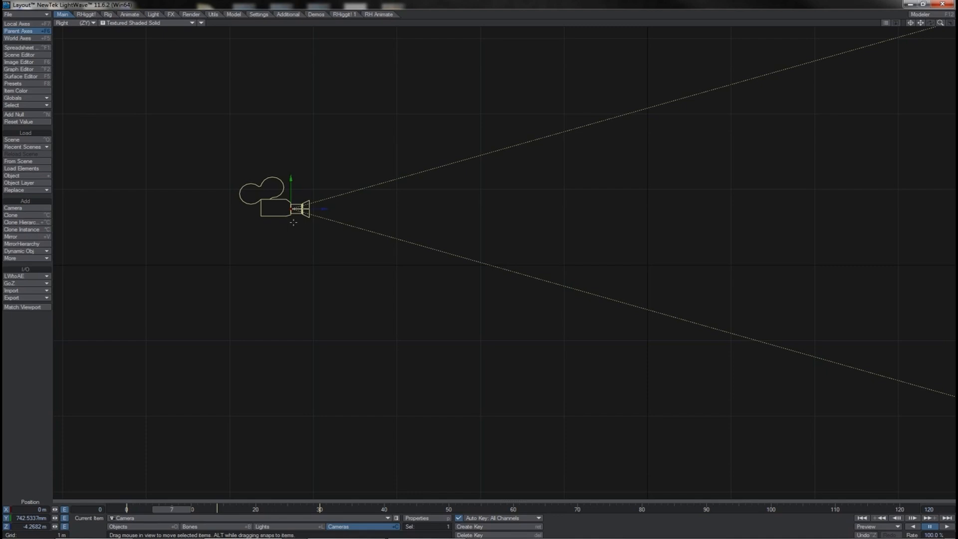
{"action": "key", "text": "shift+Left"}
{"action": "key", "text": "shift+Right"}
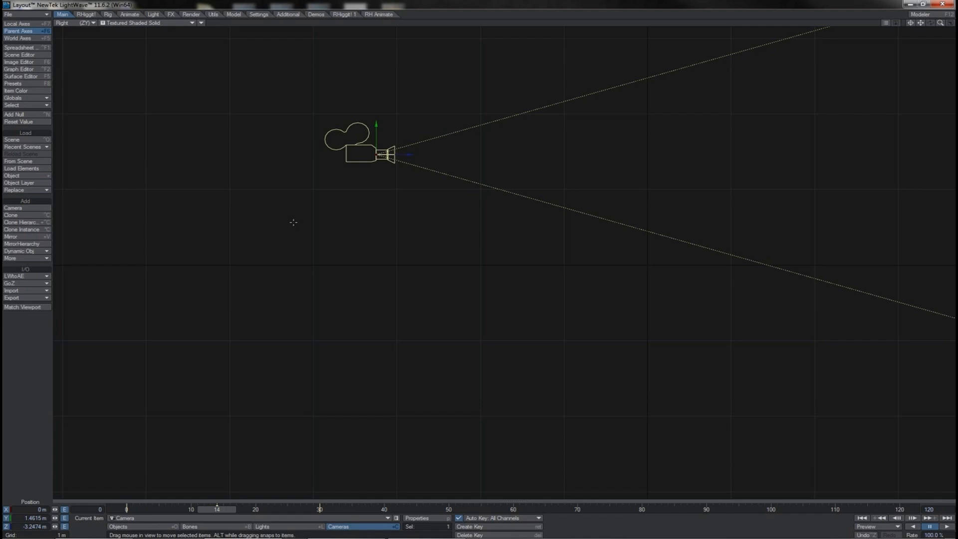
At frame 50, move the camera to about Y 0.96 m and Z -1.39 m so Auto Key records its position
{"action": "left_click", "coordinate": [495, 519]}
{"action": "left_click", "coordinate": [564, 530]}
{"action": "left_click", "coordinate": [449, 506]}
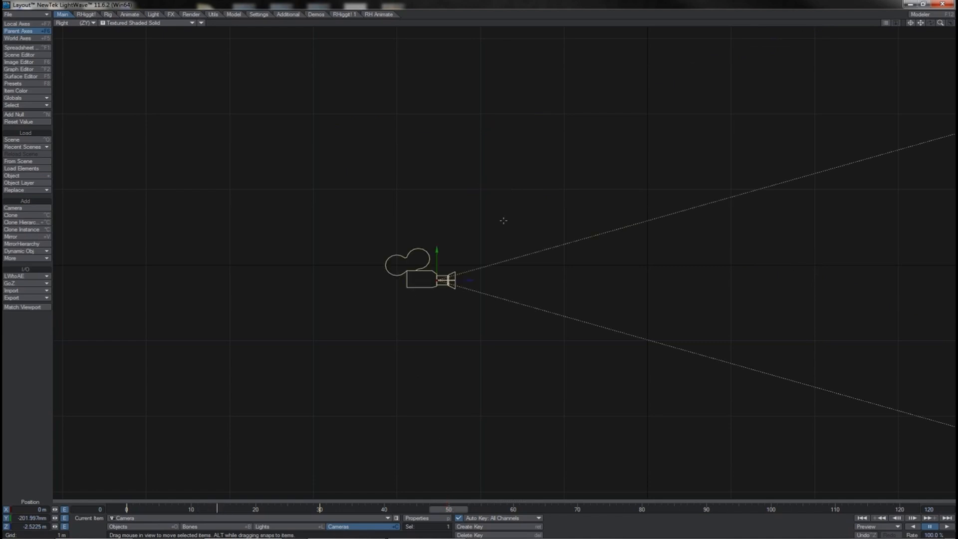
{"action": "left_click_drag", "start_coordinate": [504, 220], "coordinate": [599, 132]}
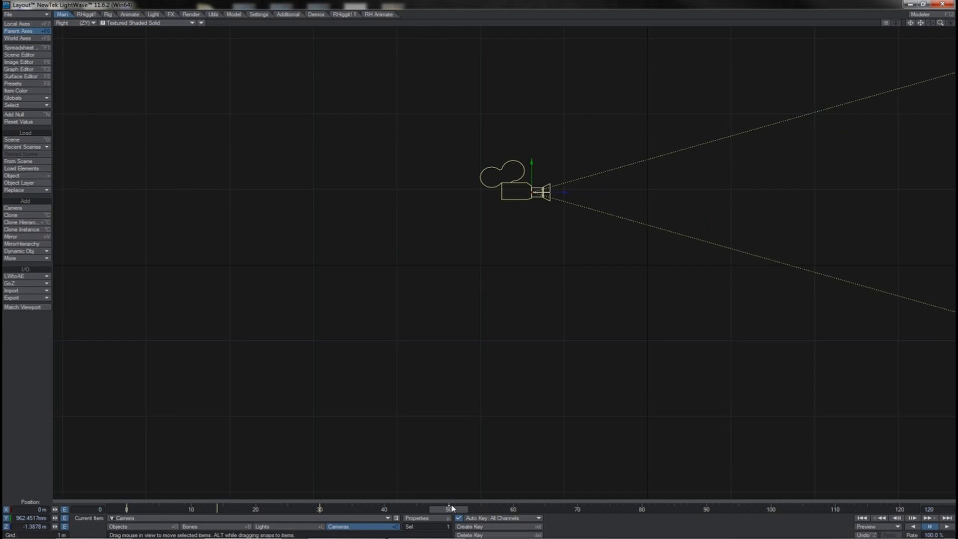
Go to frame 70 and open the Create Motion Key settings with Selected Items as the target
{"action": "left_click_drag", "start_coordinate": [452, 508], "coordinate": [577, 509]}
{"action": "left_click", "coordinate": [474, 529]}
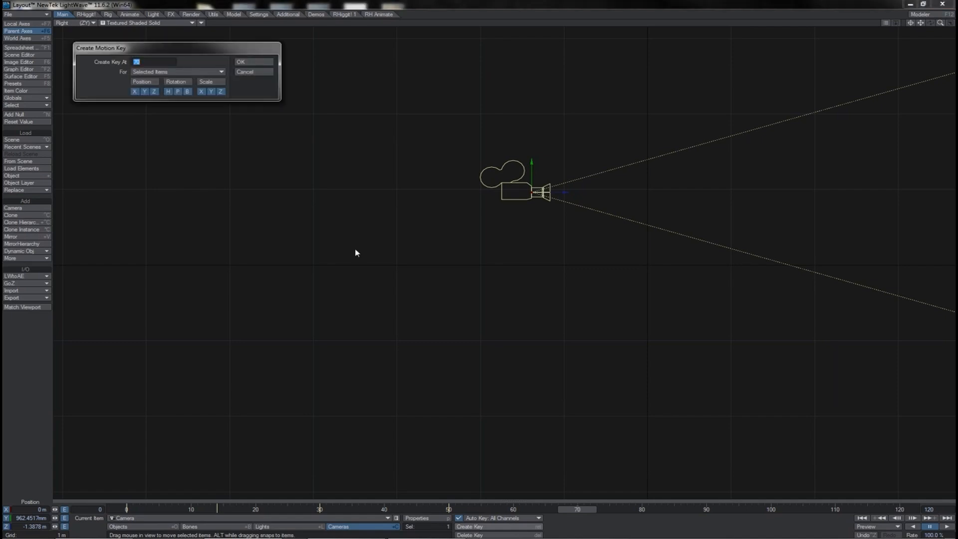
{"action": "left_click_drag", "start_coordinate": [215, 48], "coordinate": [374, 148]}
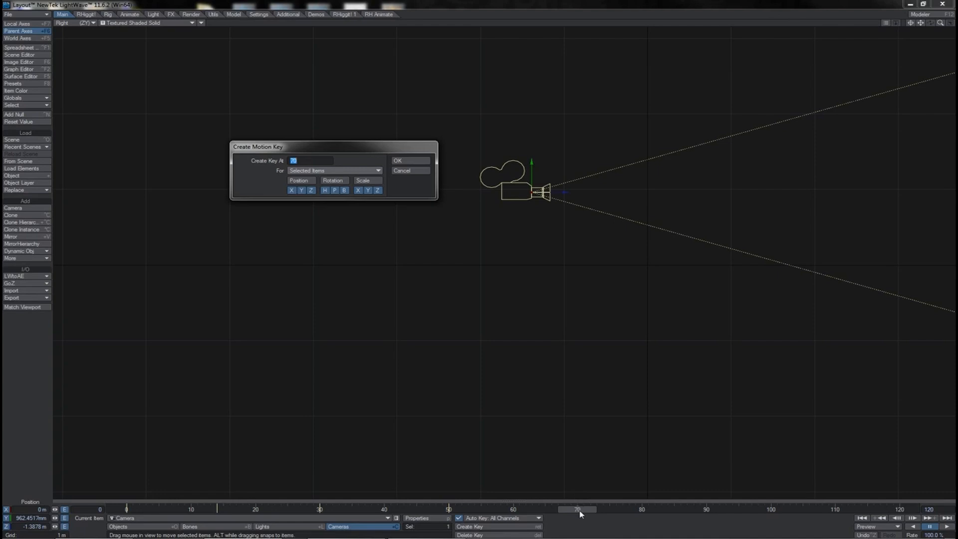
{"action": "left_click", "coordinate": [351, 171]}
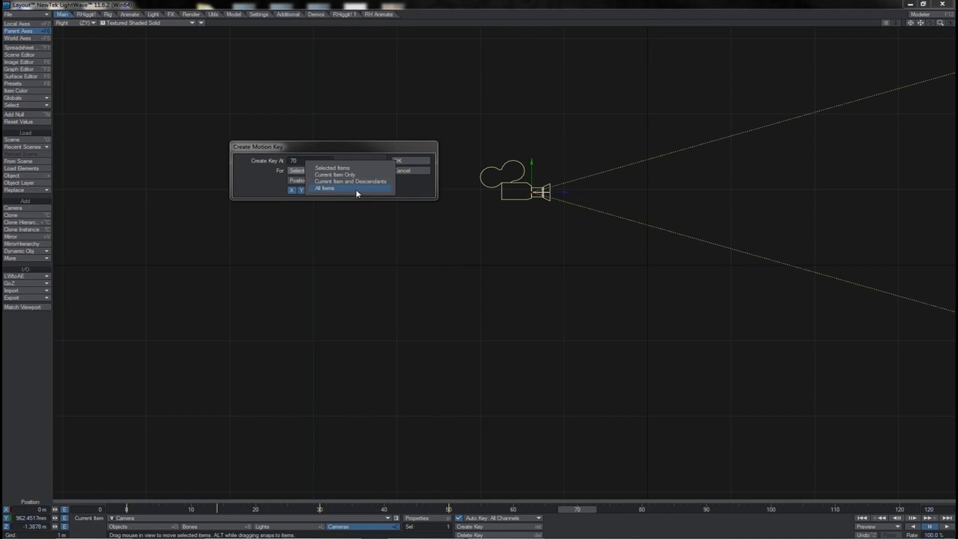
{"action": "left_click", "coordinate": [334, 168]}
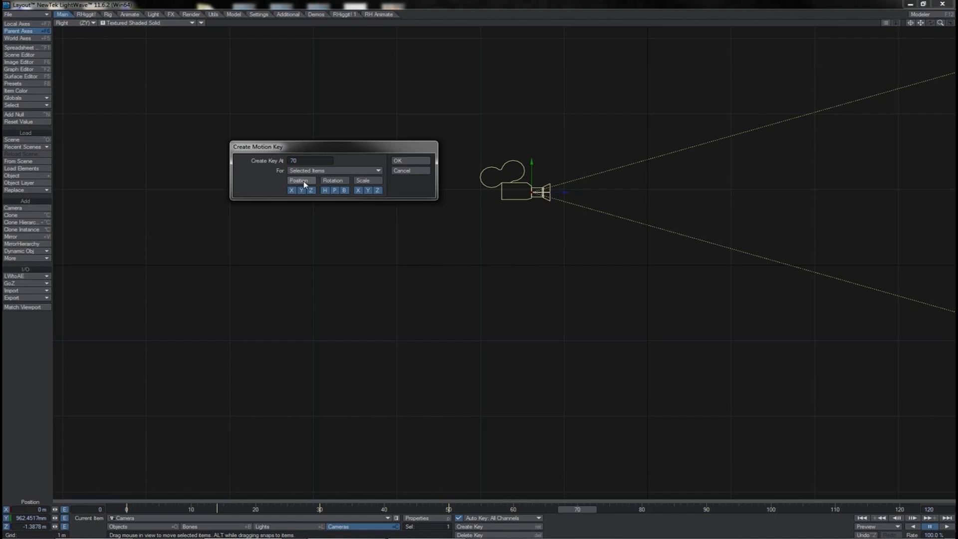
Create the camera's motion key at frame 20 from the current pose, including the position, rotation and scale channels
{"action": "left_click", "coordinate": [328, 181]}
{"action": "left_click", "coordinate": [360, 181]}
{"action": "left_click", "coordinate": [338, 180]}
{"action": "left_click", "coordinate": [333, 180]}
{"action": "left_click", "coordinate": [333, 180]}
{"action": "left_click", "coordinate": [363, 180]}
{"action": "left_click", "coordinate": [317, 161]}
{"action": "double_click", "coordinate": [292, 161]}
{"action": "type", "text": "20"}
{"action": "key", "text": "Return"}
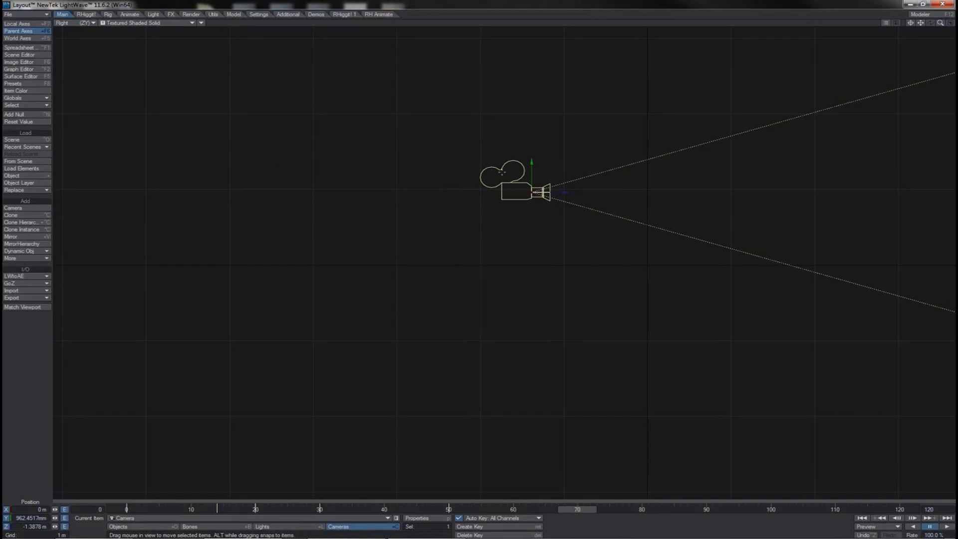
Check the key at frame 20, then copy the camera's frame 14 pose to a new key at frame 70
{"action": "left_click", "coordinate": [255, 510]}
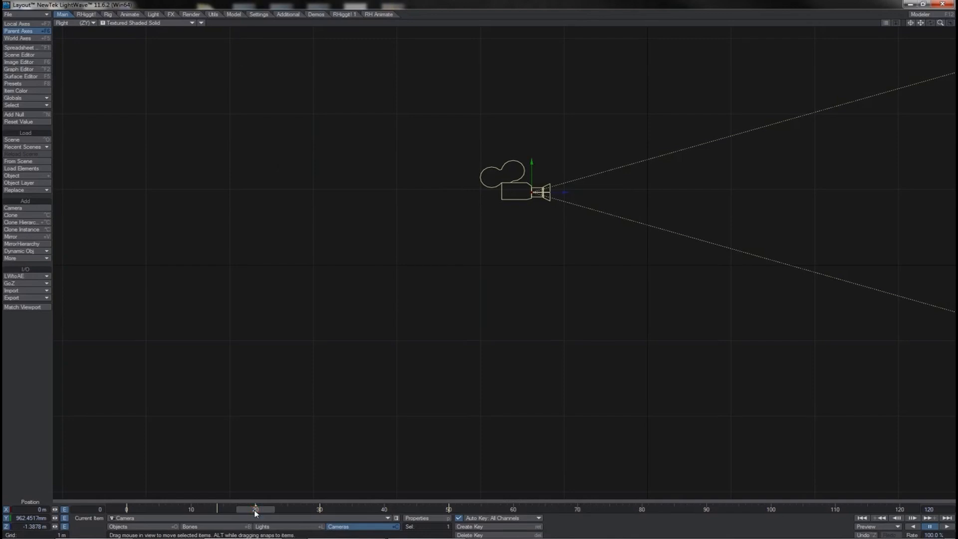
{"action": "left_click_drag", "start_coordinate": [255, 510], "coordinate": [218, 509]}
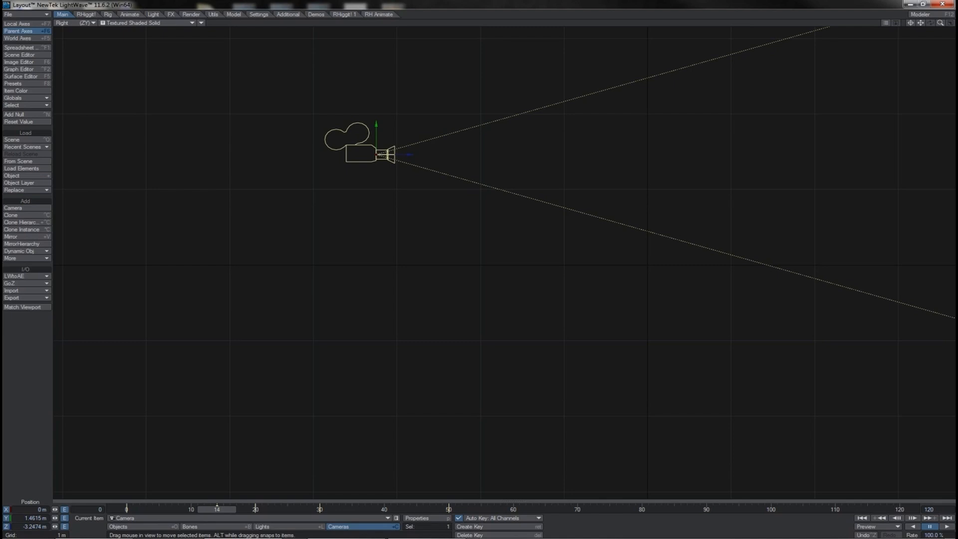
{"action": "mouse_move", "coordinate": [217, 510]}
{"action": "left_mouse_down"}
{"action": "mouse_move", "coordinate": [577, 509]}
{"action": "mouse_move", "coordinate": [218, 509]}
{"action": "left_mouse_up"}
{"action": "key", "text": "Return"}
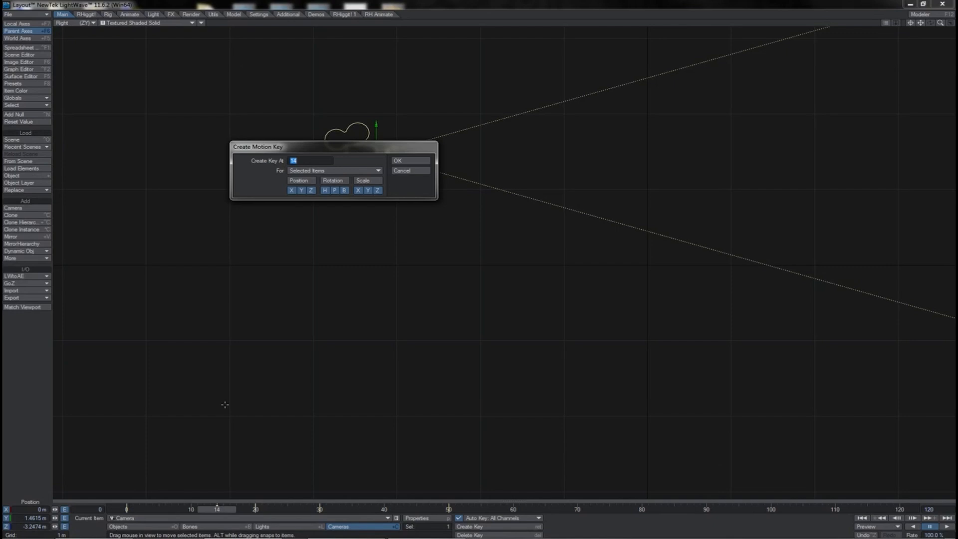
{"action": "key", "text": "Return"}
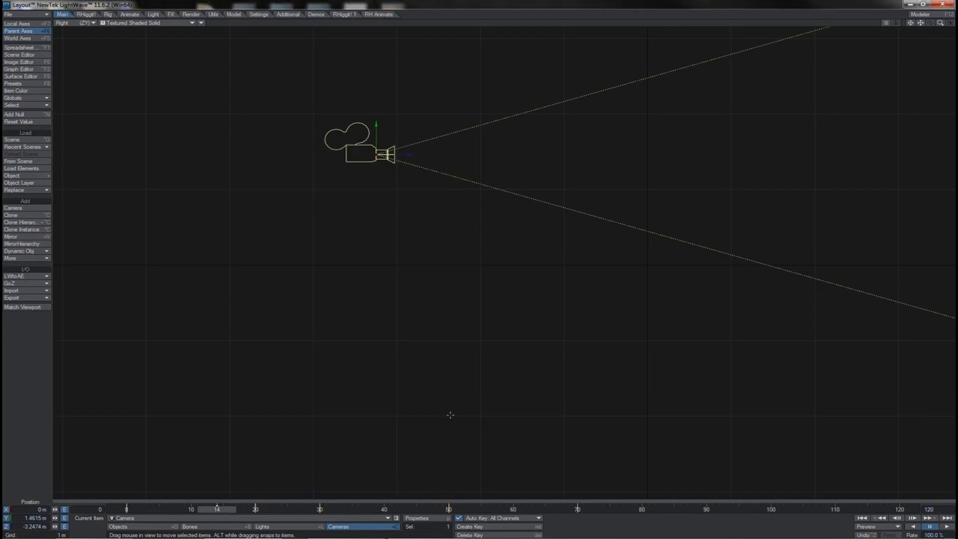
{"action": "left_click", "coordinate": [578, 509]}
Examine the Delete Motion Key options for the camera's key at frame 50 without deleting it
{"action": "left_click", "coordinate": [436, 510]}
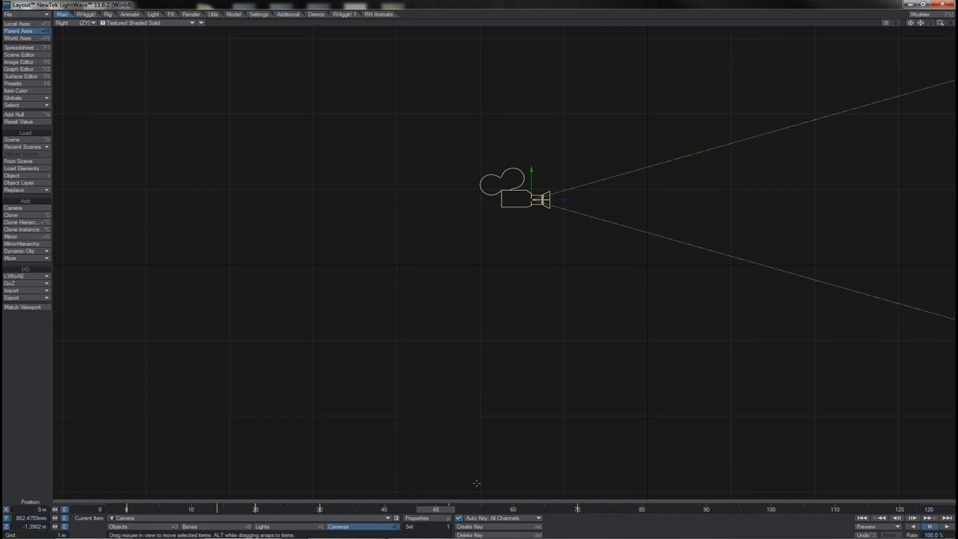
{"action": "key", "text": "Right"}
{"action": "key", "text": "Right"}
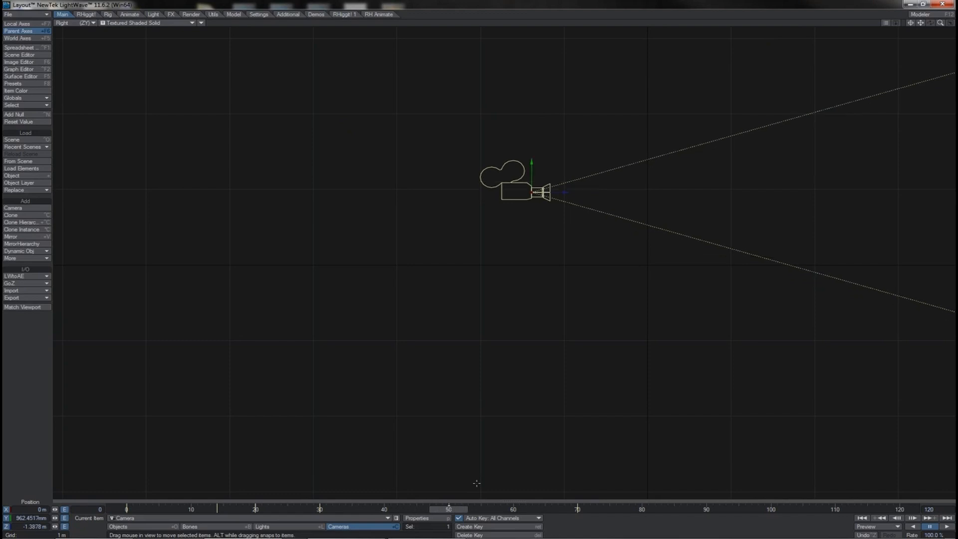
{"action": "left_click", "coordinate": [485, 535]}
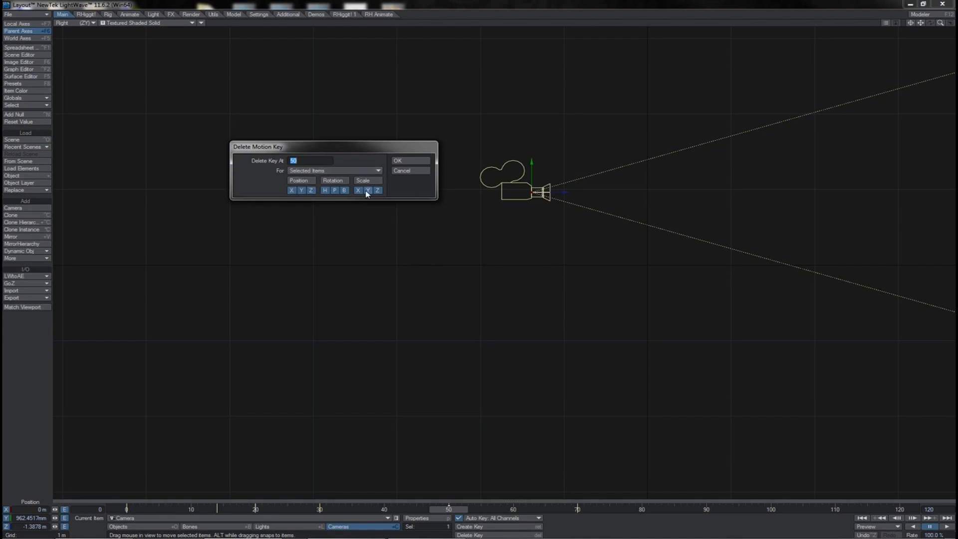
{"action": "left_click", "coordinate": [409, 172]}
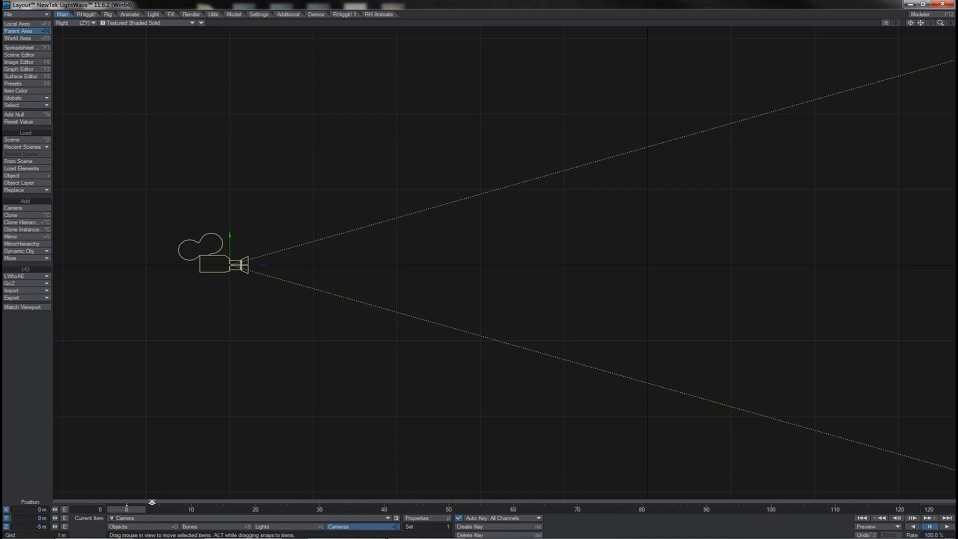
Key the camera at about Y 1.88 m, Z -2.71 m on frame 20, and at a lower, more forward position on frame 60
{"action": "left_click_drag", "start_coordinate": [136, 514], "coordinate": [266, 514]}
{"action": "left_click_drag", "start_coordinate": [274, 236], "coordinate": [465, 95]}
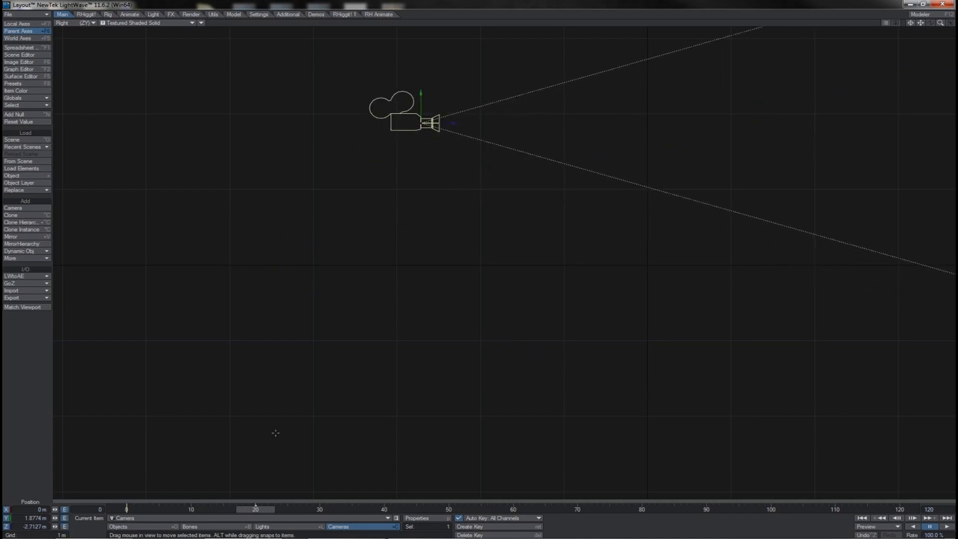
{"action": "left_click_drag", "start_coordinate": [268, 510], "coordinate": [513, 510]}
{"action": "left_click_drag", "start_coordinate": [390, 152], "coordinate": [547, 281]}
Copy the camera's frame 20 pose to a new key at frame 30 to hold its position
{"action": "left_click_drag", "start_coordinate": [515, 510], "coordinate": [320, 509]}
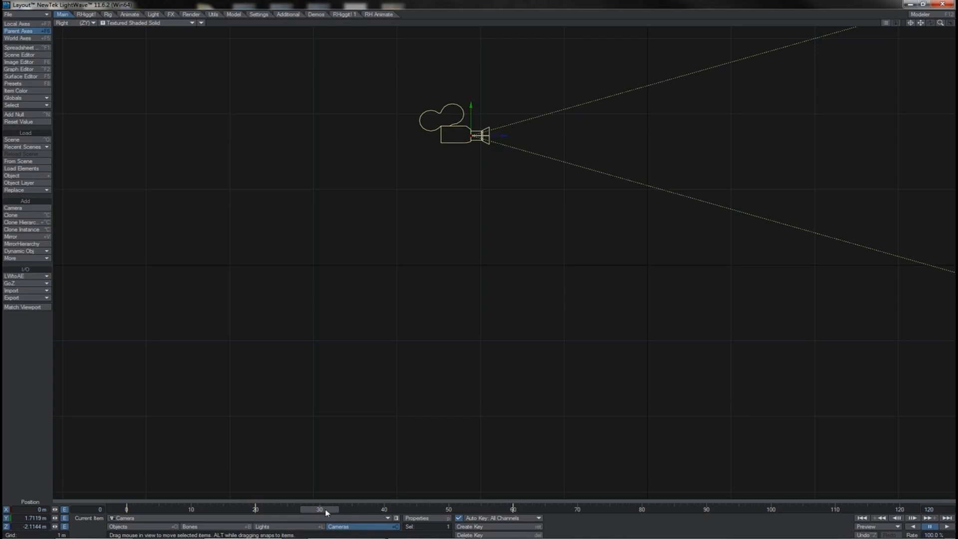
{"action": "left_click_drag", "start_coordinate": [325, 509], "coordinate": [256, 510]}
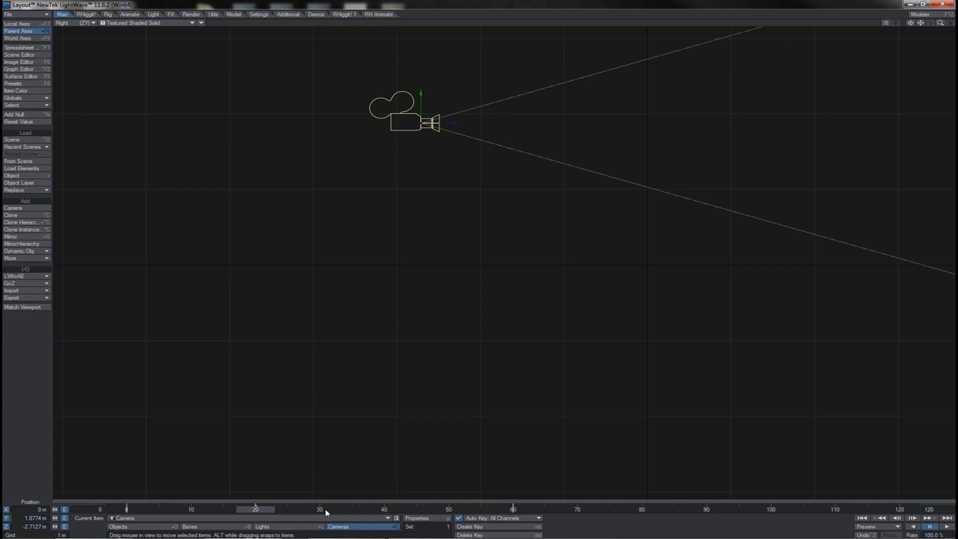
{"action": "key", "text": "Return"}
{"action": "type", "text": "30"}
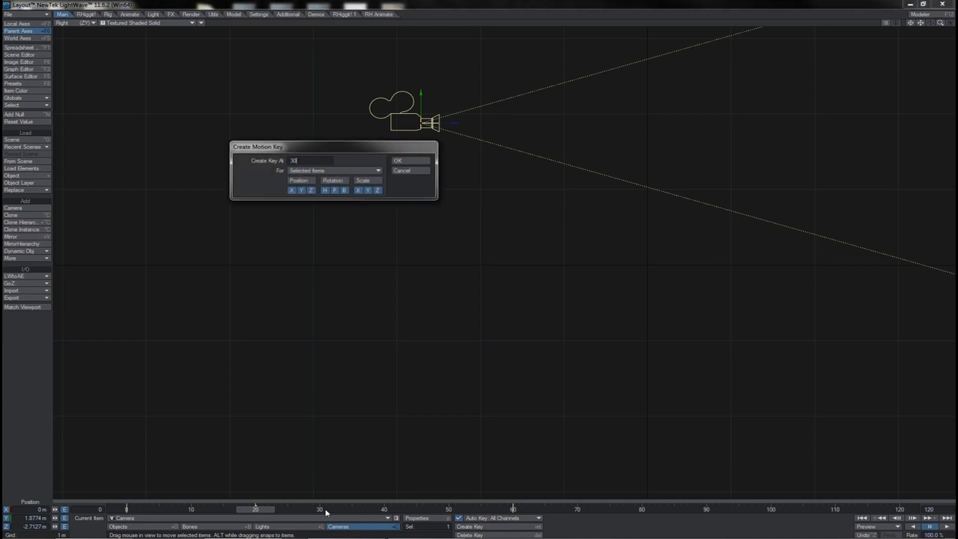
{"action": "key", "text": "Return"}
{"action": "left_click", "coordinate": [325, 512]}
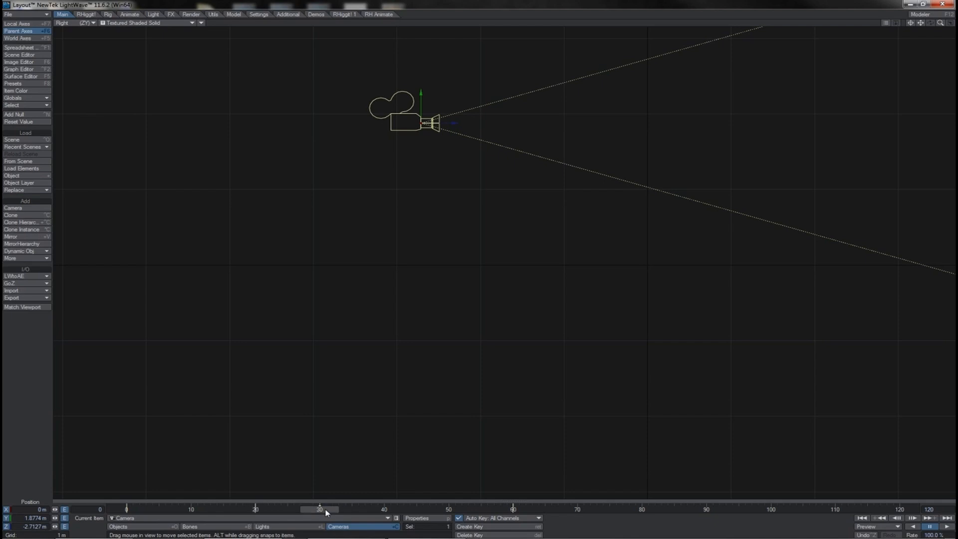
Scrub and jump back and forth between the camera's keys at frames 20 and 30 to compare their poses
{"action": "left_click_drag", "start_coordinate": [326, 512], "coordinate": [281, 510]}
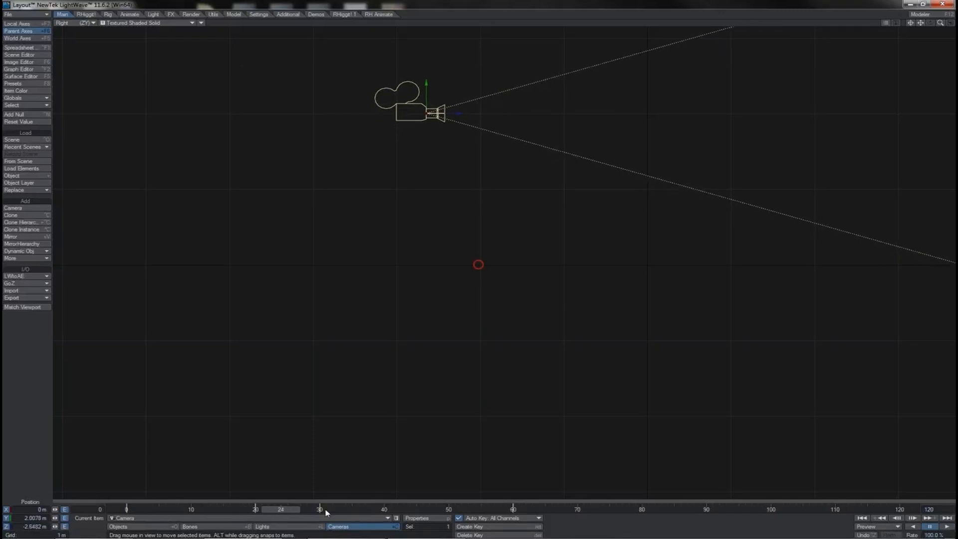
{"action": "key", "text": "shift+Left"}
{"action": "key", "text": "shift+Right"}
{"action": "key", "text": "shift+Left"}
{"action": "key", "text": "shift+Right"}
{"action": "key", "text": "shift+Left"}
{"action": "key", "text": "shift+Right"}
{"action": "key", "text": "shift+Left"}
{"action": "key", "text": "shift+Right"}
{"action": "key", "text": "shift+Left"}
{"action": "key", "text": "shift+Right"}
{"action": "key", "text": "shift+Left"}
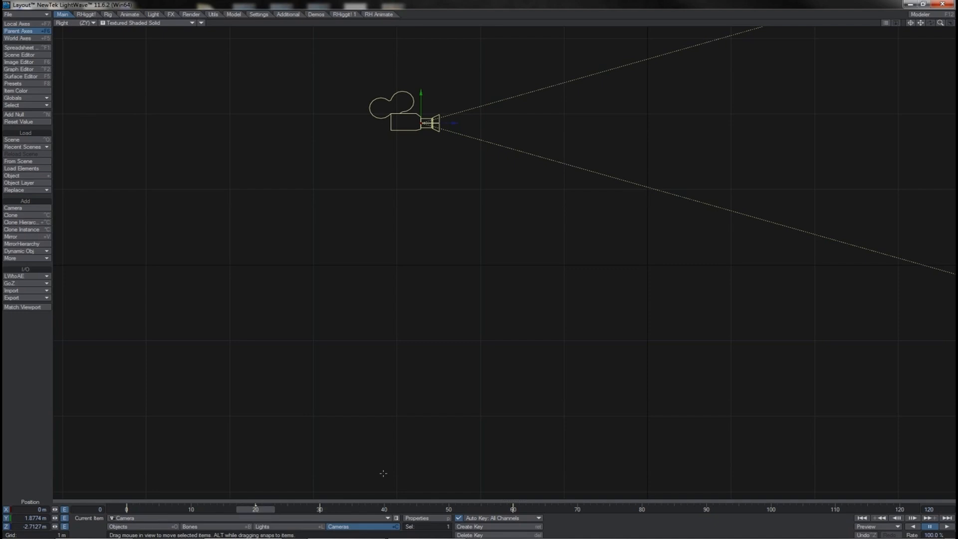
Step frame by frame from frame 20 past frame 30 to examine the camera's drift between the matching keys
{"action": "key", "text": "Right"}
{"action": "key", "text": "Right"}
{"action": "key", "text": "Right"}
{"action": "key", "text": "Right"}
{"action": "key", "text": "Right"}
{"action": "key", "text": "Right"}
{"action": "key", "text": "Right"}
{"action": "key", "text": "Right"}
{"action": "key", "text": "Right"}
{"action": "key", "text": "Right"}
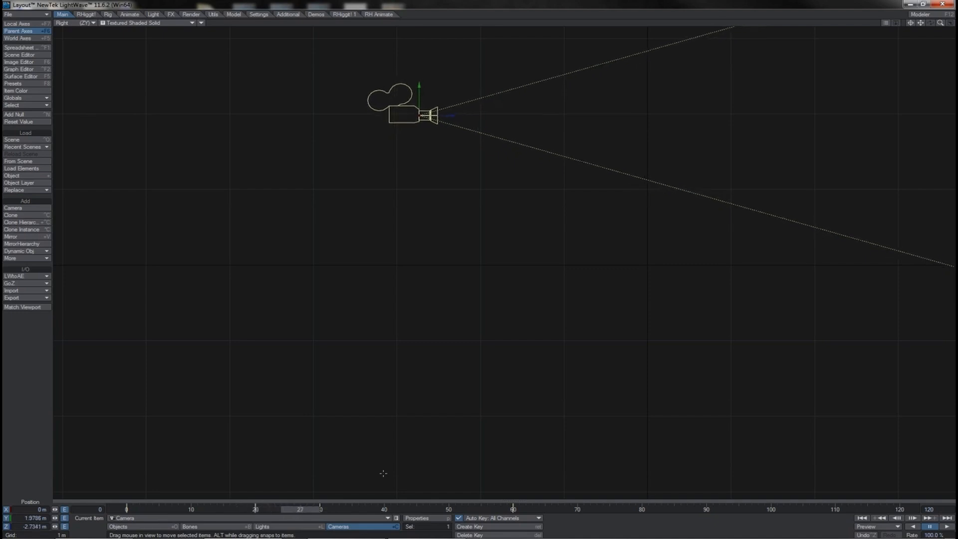
{"action": "key", "text": "Right"}
{"action": "key", "text": "Right"}
{"action": "key", "text": "Right"}
{"action": "left_click_drag", "start_coordinate": [337, 509], "coordinate": [494, 509]}
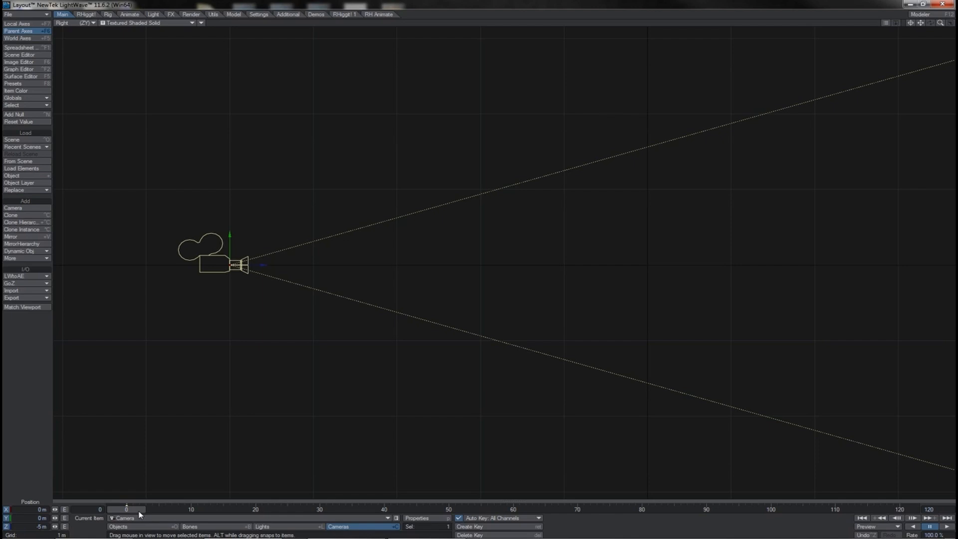
Move the camera to about Y 2.22 m and Z -1.07 m at frame 50, then return to frame 20
{"action": "left_click_drag", "start_coordinate": [139, 511], "coordinate": [449, 509]}
{"action": "left_click_drag", "start_coordinate": [334, 259], "coordinate": [664, 90]}
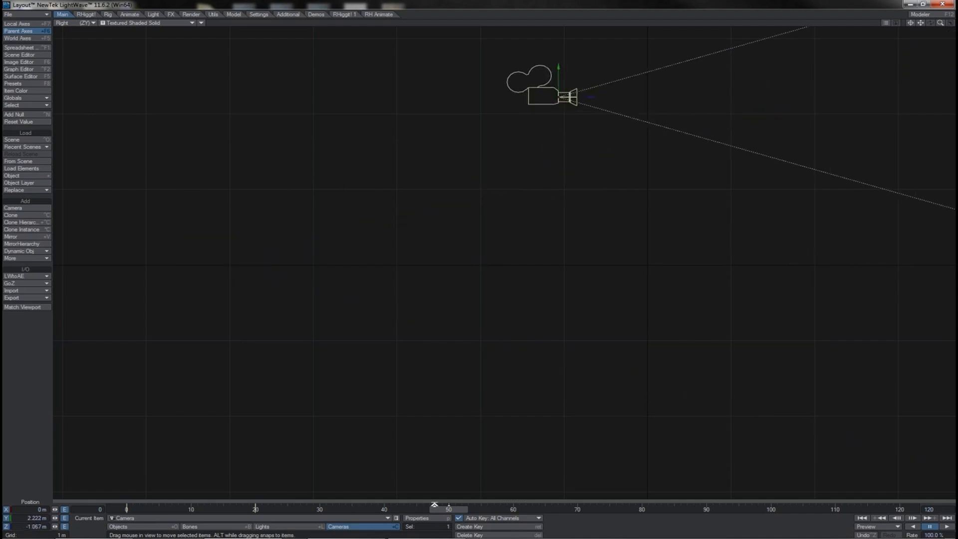
{"action": "left_click_drag", "start_coordinate": [449, 509], "coordinate": [255, 509]}
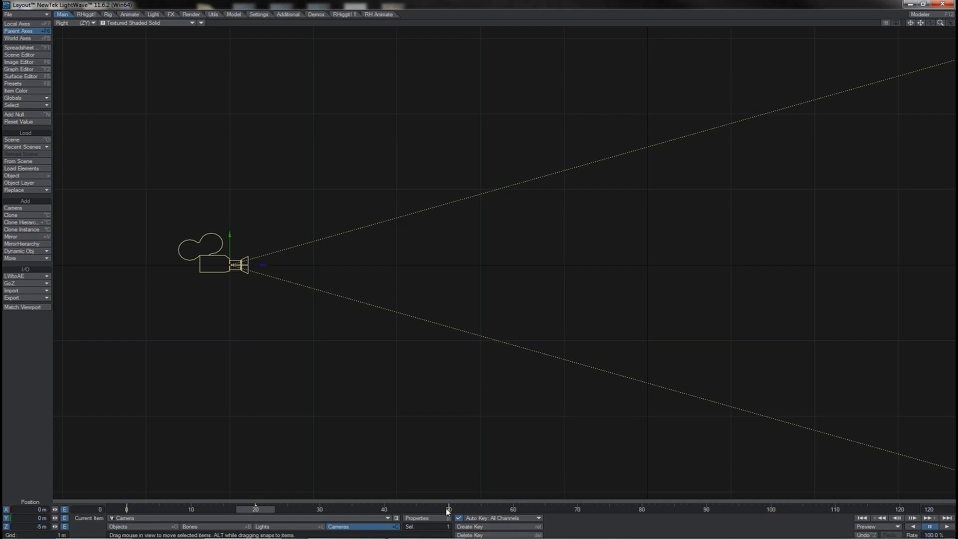
Open the Graph Editor on the Camera Position Z curve and enlarge the editor for a taller graph
{"action": "key", "text": "ctrl+F2"}
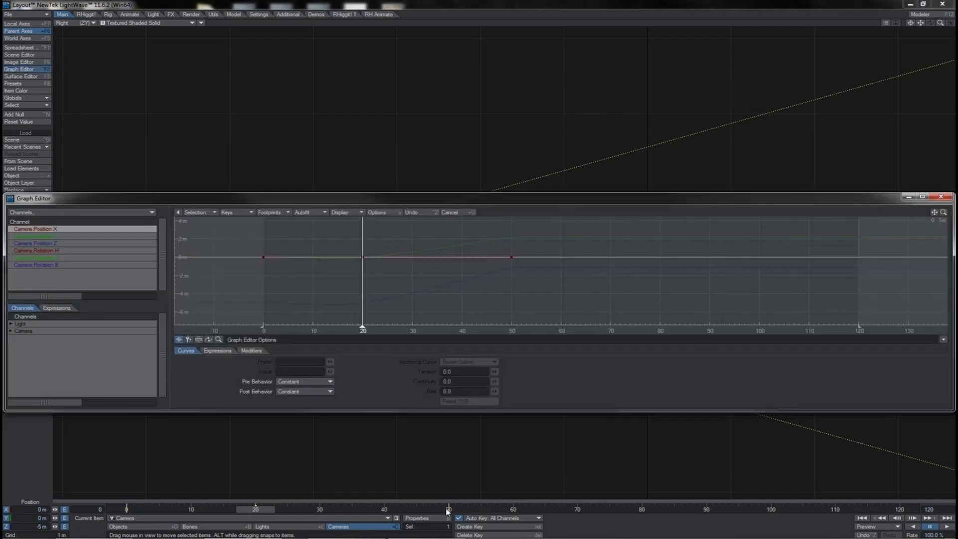
{"action": "left_click", "coordinate": [137, 237]}
{"action": "left_click", "coordinate": [136, 245]}
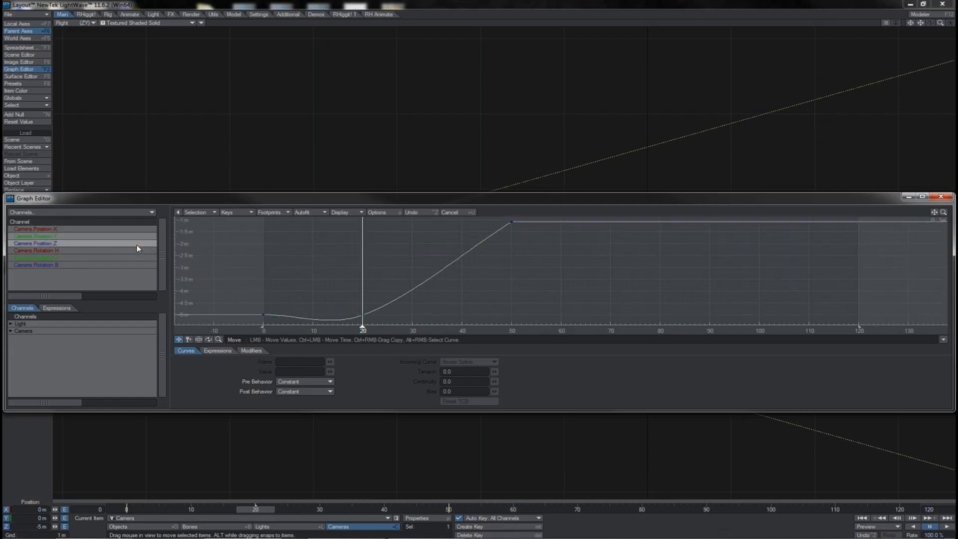
{"action": "left_click_drag", "start_coordinate": [421, 194], "coordinate": [435, 89]}
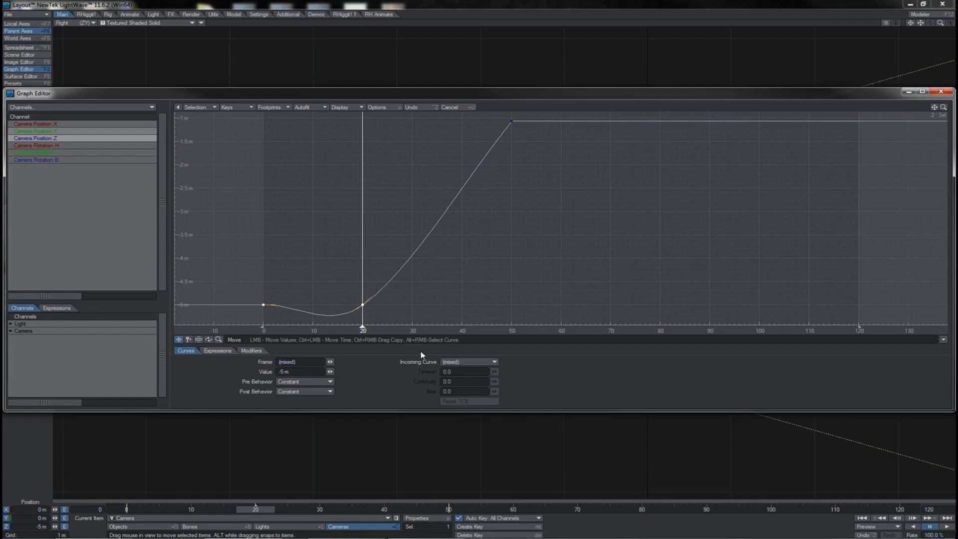
Set the frame 20 key's incoming curve to Linear on Camera Position Z, and open the incoming curve choices for Position Y
{"action": "right_click_drag", "start_coordinate": [373, 288], "coordinate": [355, 312]}
{"action": "left_click", "coordinate": [456, 362]}
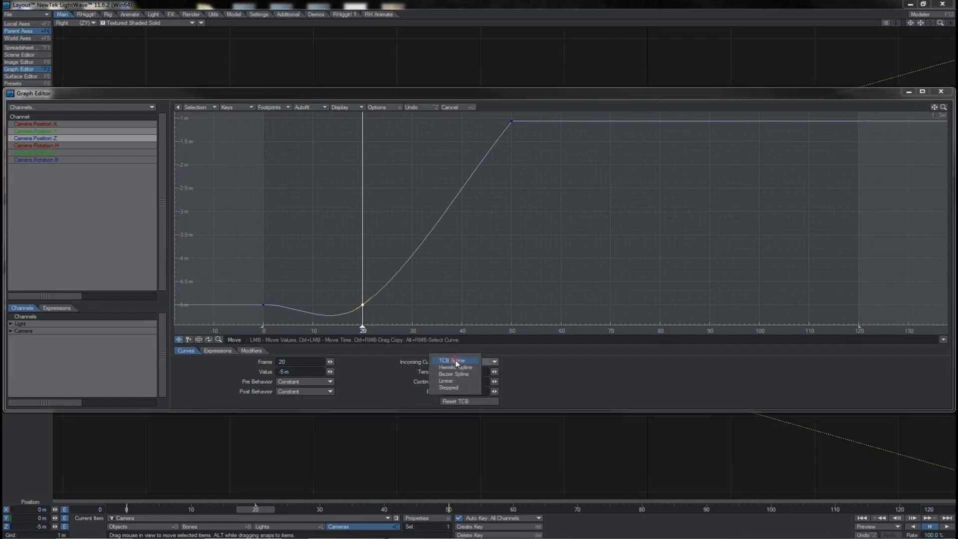
{"action": "left_click", "coordinate": [446, 380]}
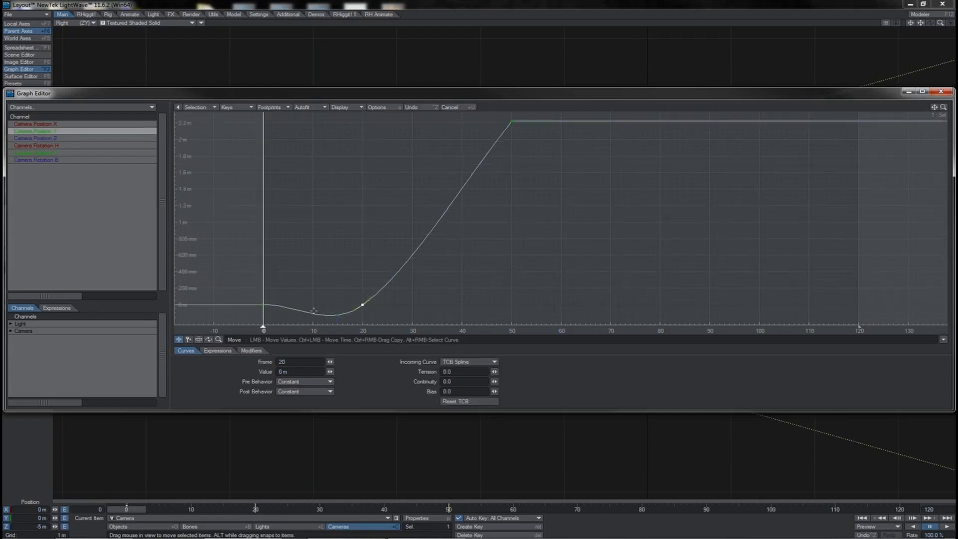
{"action": "left_click", "coordinate": [468, 363]}
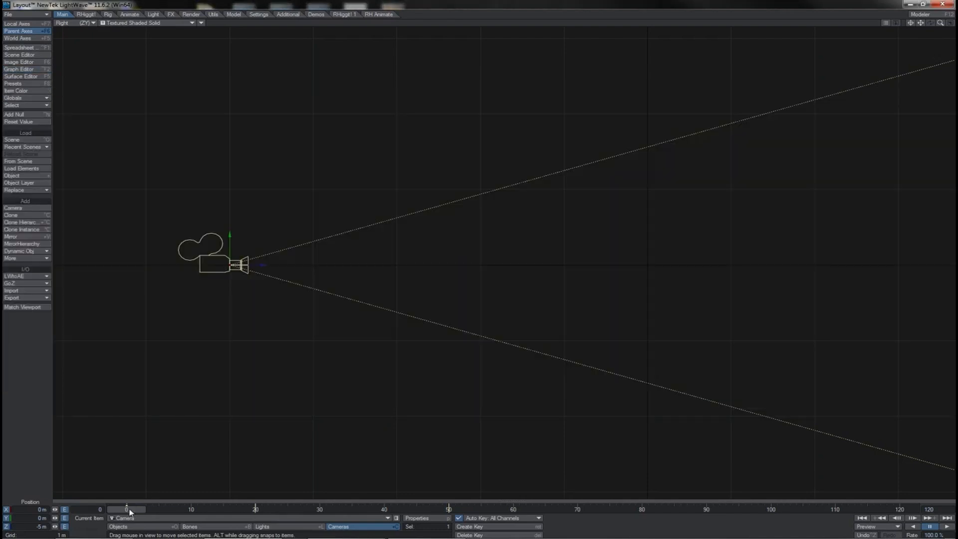
Delete the camera's motion keys at frames 50 and 20, leaving only the frame 0 key
{"action": "left_click_drag", "start_coordinate": [126, 509], "coordinate": [448, 509]}
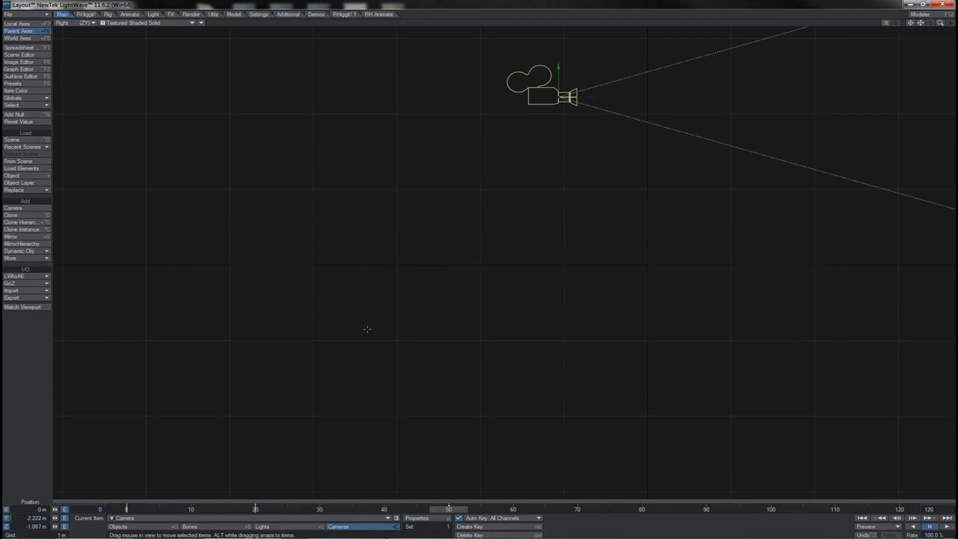
{"action": "key", "text": "Return"}
{"action": "key", "text": "Return"}
{"action": "key", "text": "shift+Left"}
{"action": "key", "text": "Delete"}
{"action": "key", "text": "Return"}
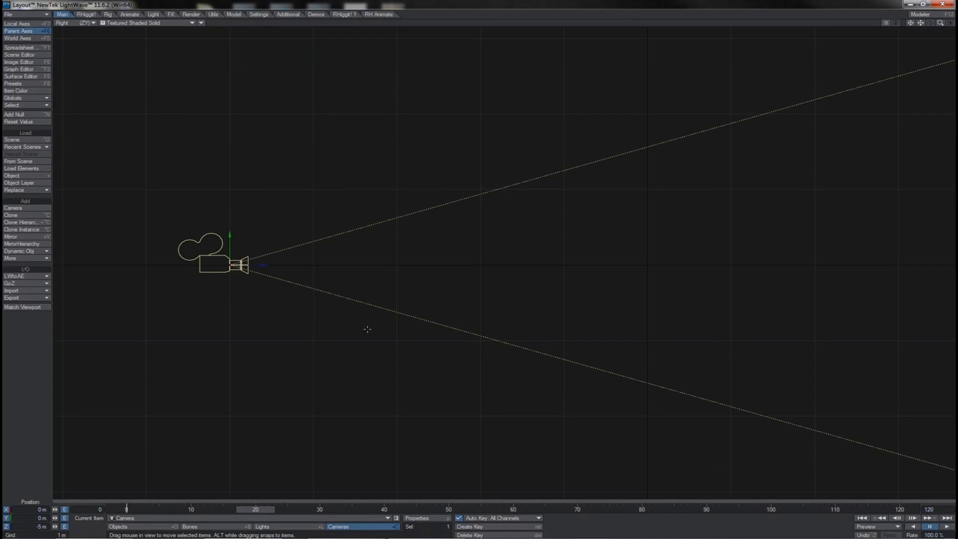
Check the frames-per-second setting in Preferences, then create a camera motion key at frame 24
{"action": "key", "text": "o"}
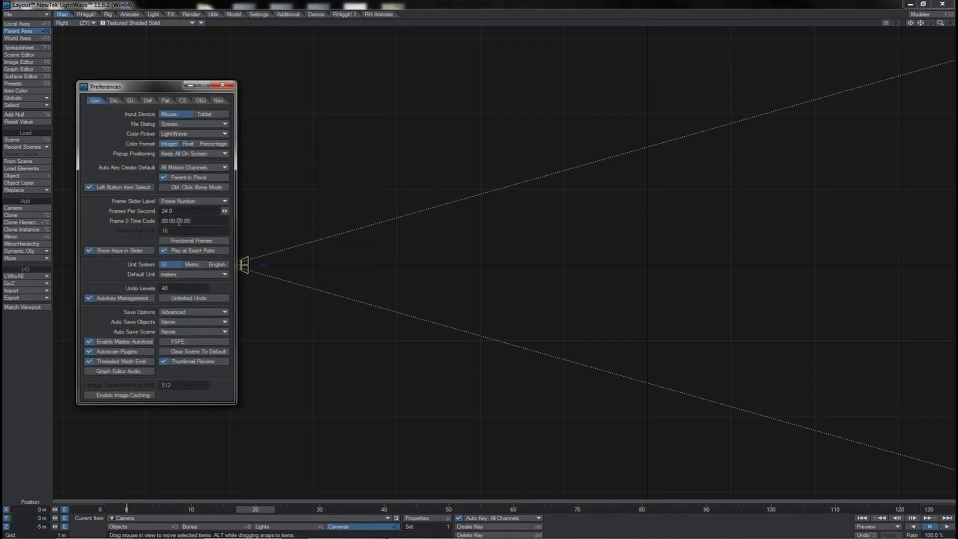
{"action": "left_click", "coordinate": [229, 84]}
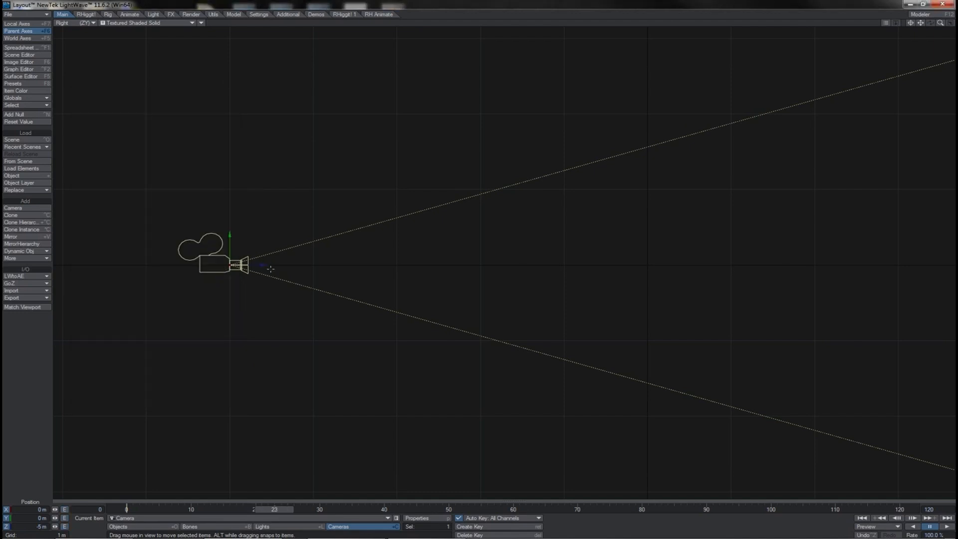
{"action": "key", "text": "Return"}
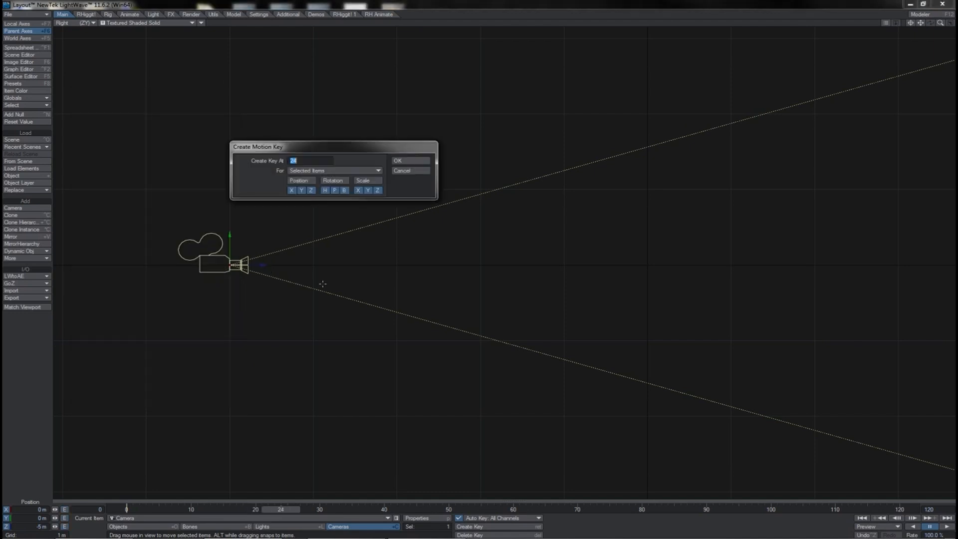
{"action": "key", "text": "Return"}
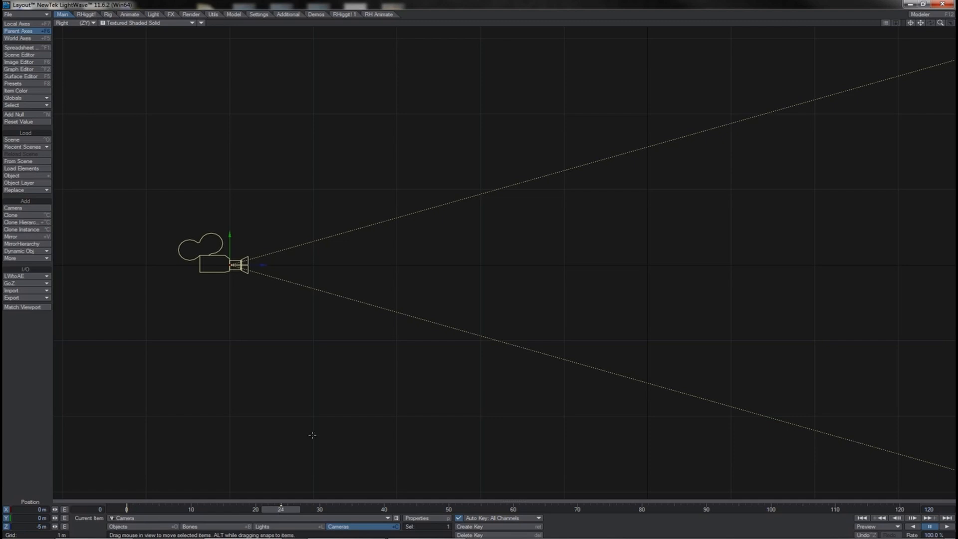
In the general preferences, set Frames Per Second to 30, then raise it to 40
{"action": "key", "text": "o"}
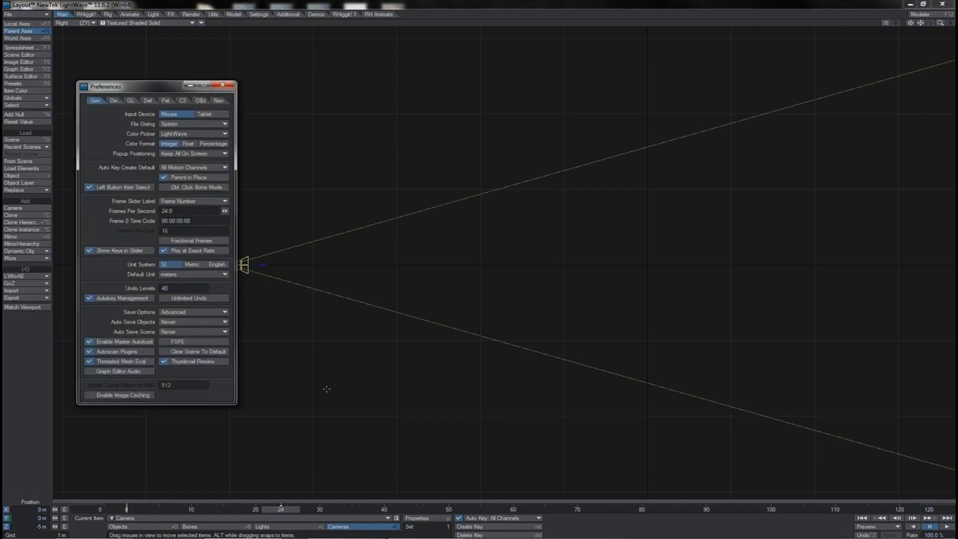
{"action": "left_click", "coordinate": [179, 212]}
{"action": "type", "text": "30"}
{"action": "key", "text": "Return"}
{"action": "left_click_drag", "start_coordinate": [225, 211], "coordinate": [231, 211]}
{"action": "key", "text": "Return"}
Label the frame slider as Time in Seconds and move the current time to the key at 1.000 s
{"action": "left_click", "coordinate": [175, 203]}
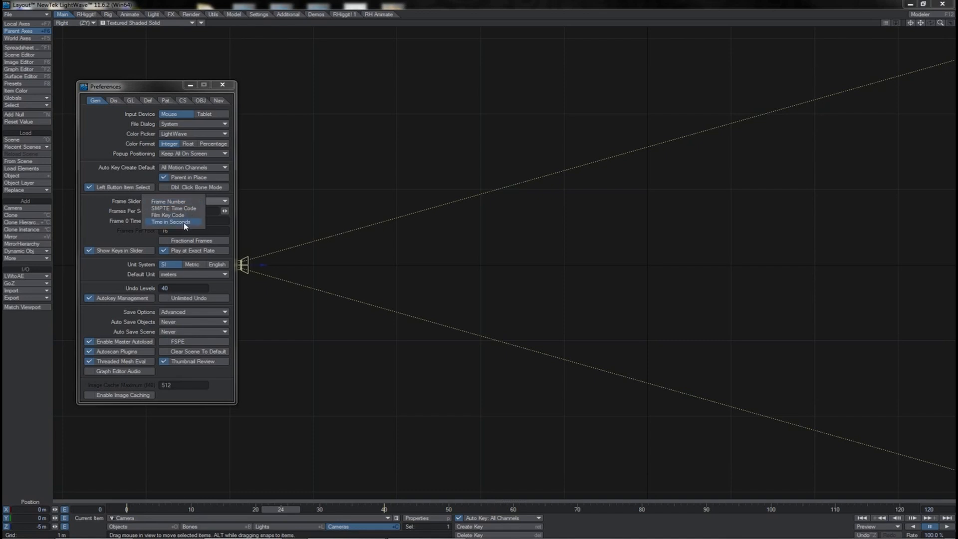
{"action": "left_click", "coordinate": [184, 223]}
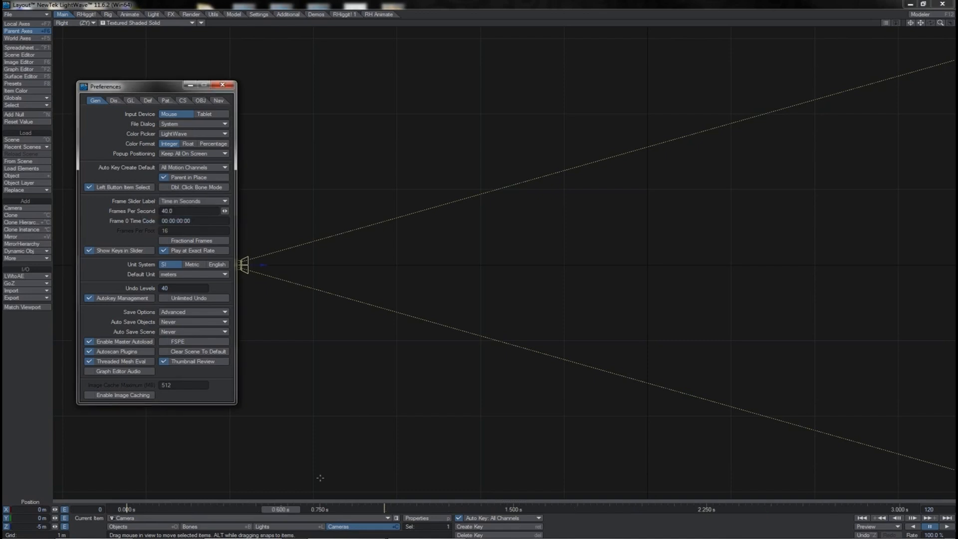
{"action": "left_click_drag", "start_coordinate": [285, 510], "coordinate": [383, 510]}
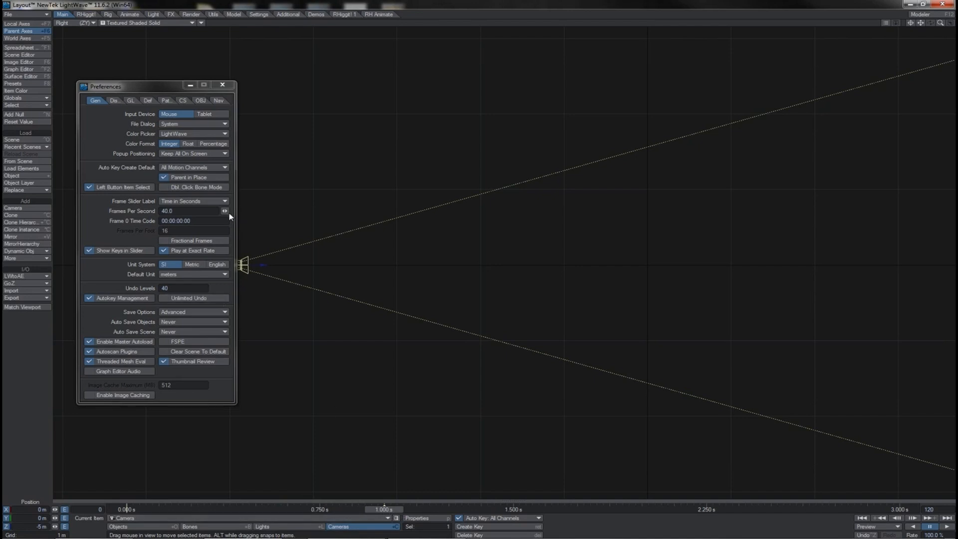
Lower Frames Per Second to 21.9, move to the shifted key, and set the rate to exactly 21
{"action": "left_click_drag", "start_coordinate": [225, 211], "coordinate": [195, 210]}
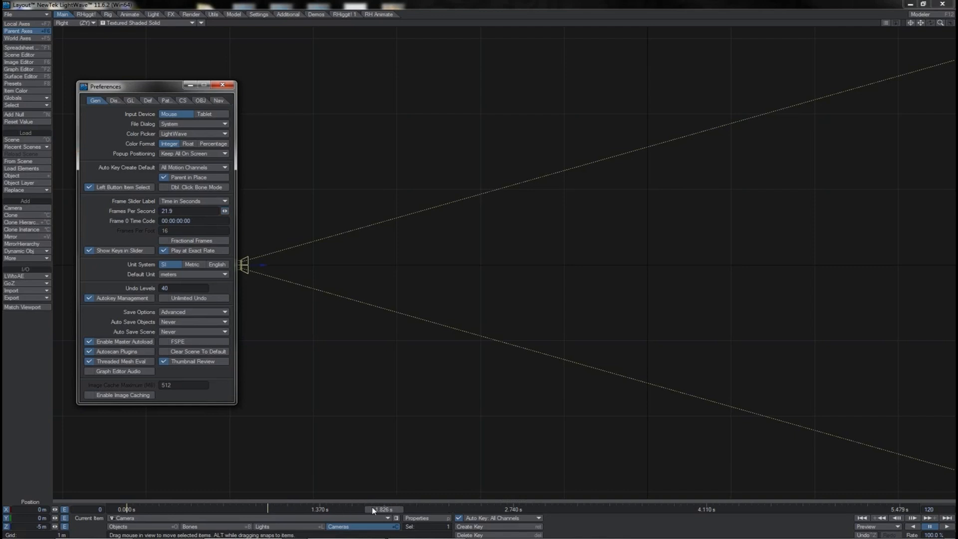
{"action": "left_click_drag", "start_coordinate": [387, 508], "coordinate": [271, 509]}
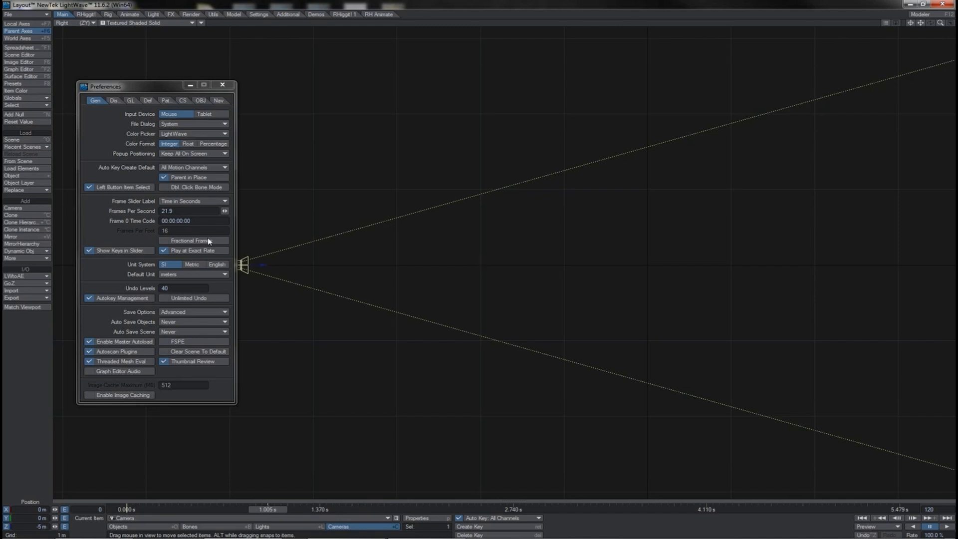
{"action": "left_click", "coordinate": [183, 211]}
{"action": "left_click_drag", "start_coordinate": [183, 211], "coordinate": [154, 212]}
{"action": "type", "text": "21"}
{"action": "key", "text": "Return"}
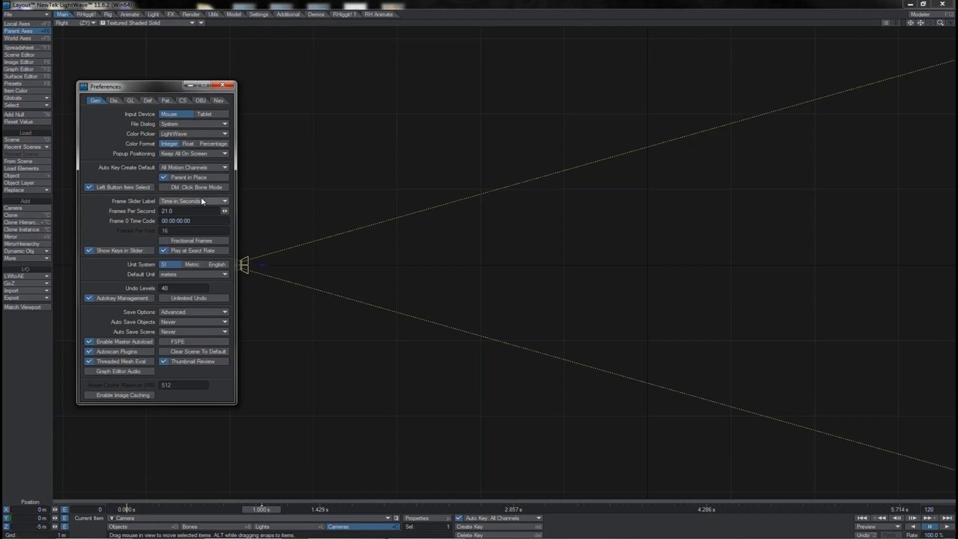
Toggle Show Keys in Slider off and on to compare the timeline's key markers, then close Preferences
{"action": "left_click", "coordinate": [117, 251]}
{"action": "left_click", "coordinate": [117, 250]}
{"action": "left_click", "coordinate": [117, 250]}
{"action": "left_click", "coordinate": [118, 251]}
{"action": "left_click", "coordinate": [117, 250]}
{"action": "left_click", "coordinate": [117, 250]}
{"action": "left_click", "coordinate": [223, 85]}
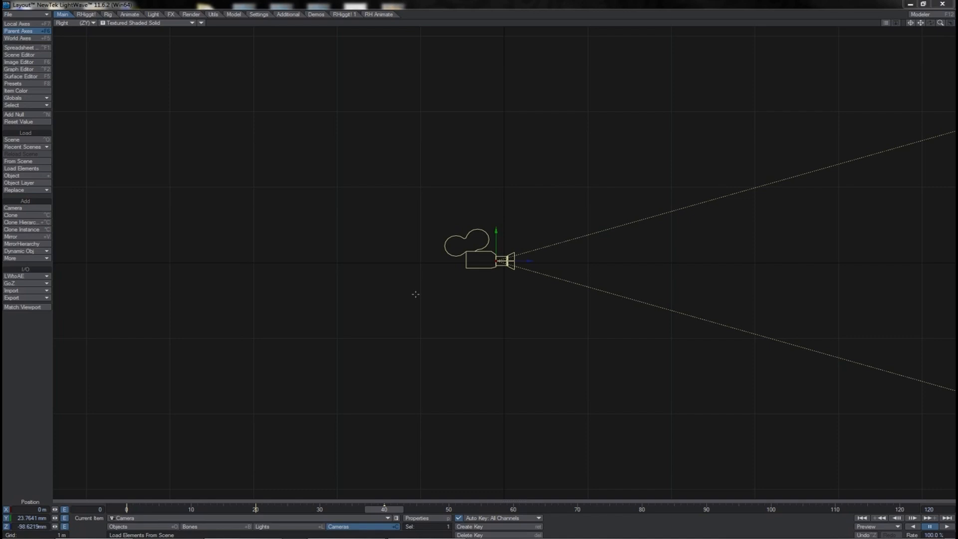
Turn on Show Motion Paths in the OpenGL preferences and close Preferences
{"action": "key", "text": "o"}
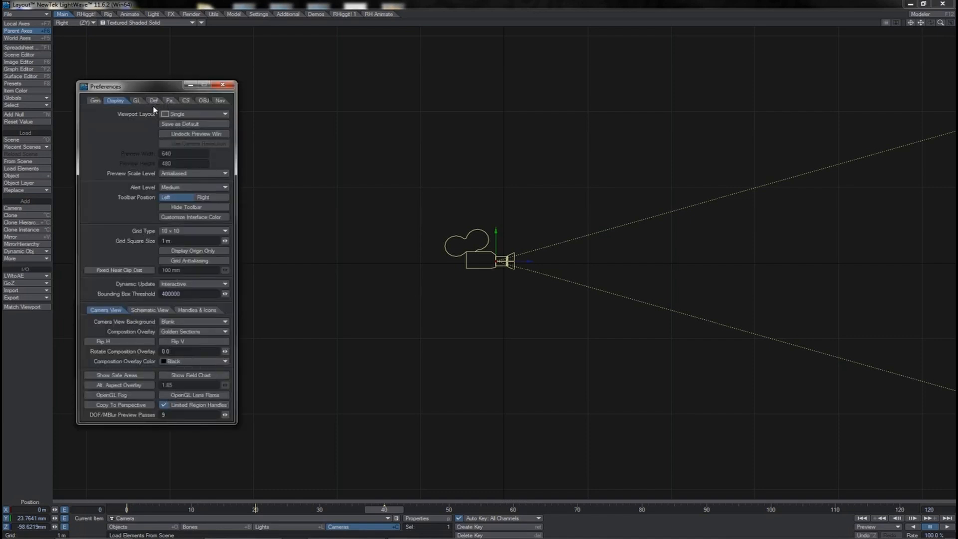
{"action": "left_click", "coordinate": [138, 101]}
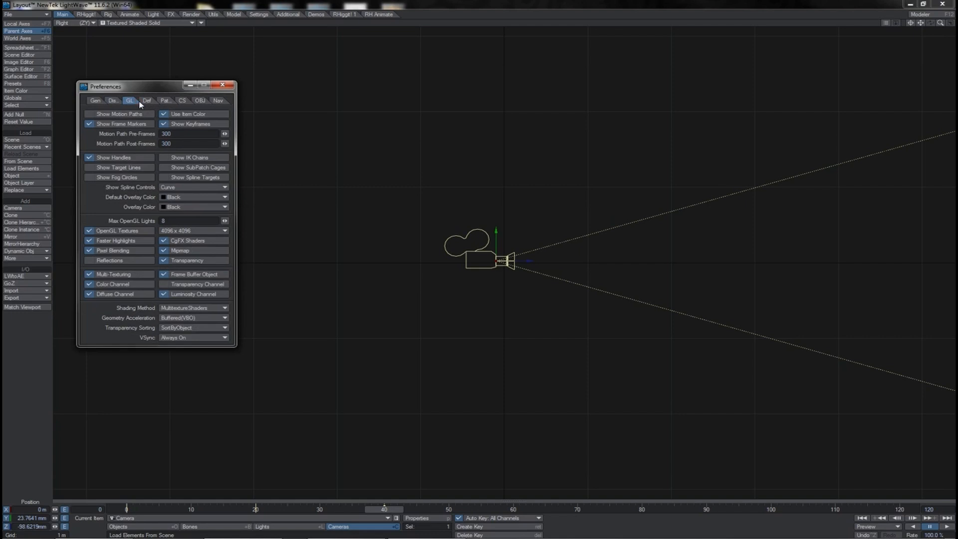
{"action": "left_click", "coordinate": [113, 116]}
{"action": "left_click", "coordinate": [223, 85]}
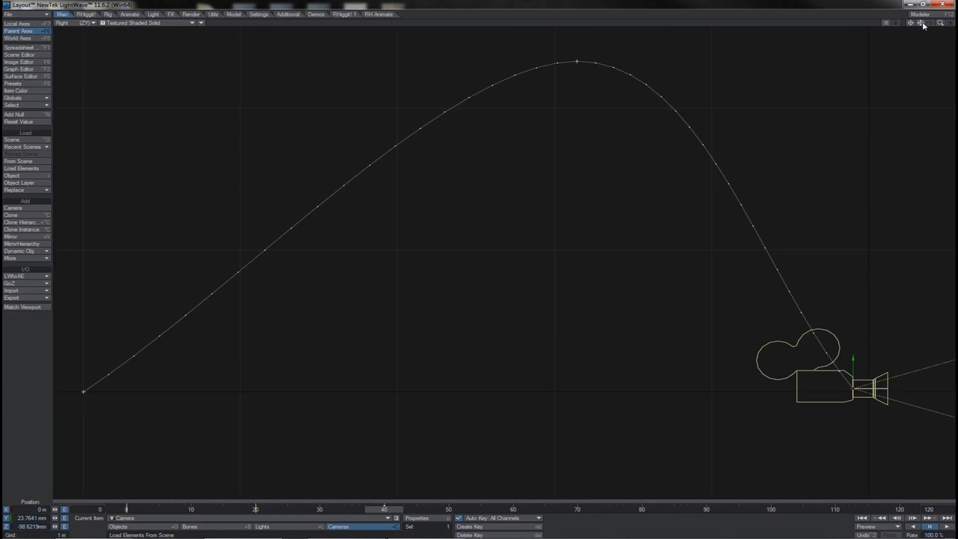
Jump back and forth between the camera's keys at frames 0, 20 and 40 to examine its motion path
{"action": "key", "text": "shift+Left"}
{"action": "key", "text": "shift+Left"}
{"action": "key", "text": "shift+Right"}
{"action": "key", "text": "shift+Right"}
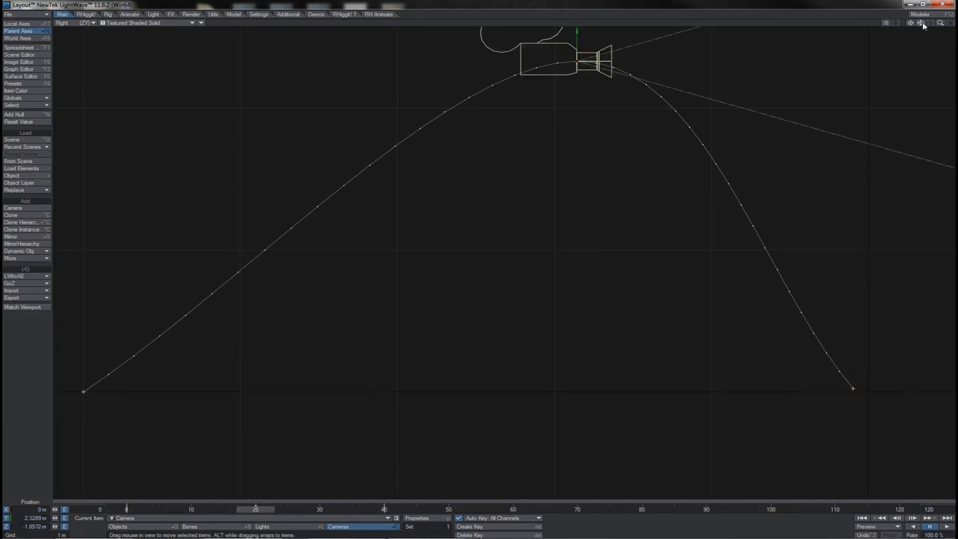
{"action": "key", "text": "shift+Left"}
{"action": "key", "text": "shift+Left"}
{"action": "key", "text": "shift+Right"}
{"action": "key", "text": "shift+Right"}
{"action": "key", "text": "shift+Left"}
{"action": "key", "text": "shift+Left"}
{"action": "key", "text": "shift+Right"}
{"action": "key", "text": "shift+Right"}
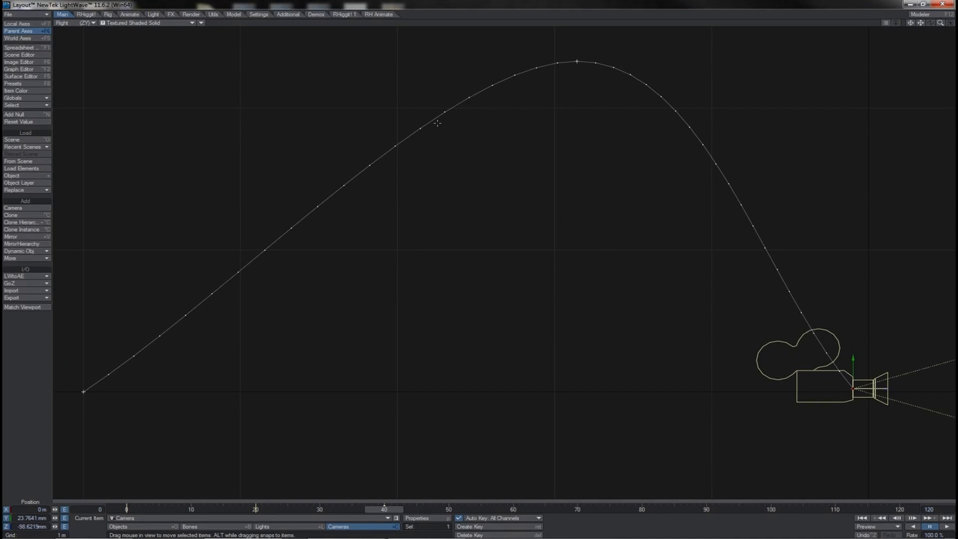
Step backward frame by frame from frame 40 along the camera's motion path, then scrub from frame 0 to frame 32
{"action": "key", "text": "Left"}
{"action": "key", "text": "Left"}
{"action": "key", "text": "Left"}
{"action": "key", "text": "Left"}
{"action": "key", "text": "Left"}
{"action": "key", "text": "Left"}
{"action": "key", "text": "Left"}
{"action": "key", "text": "Left"}
{"action": "key", "text": "Left"}
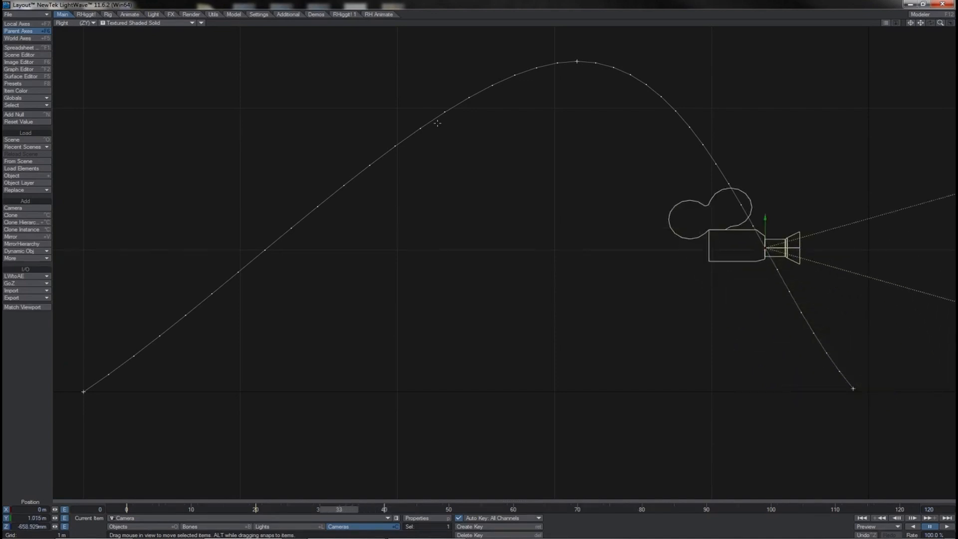
{"action": "key", "text": "Left"}
{"action": "key", "text": "Left"}
{"action": "key", "text": "Left"}
{"action": "key", "text": "Left"}
{"action": "key", "text": "Left"}
{"action": "key", "text": "Left"}
{"action": "key", "text": "Left"}
{"action": "key", "text": "Left"}
{"action": "key", "text": "Left"}
{"action": "key", "text": "Left"}
{"action": "key", "text": "Left"}
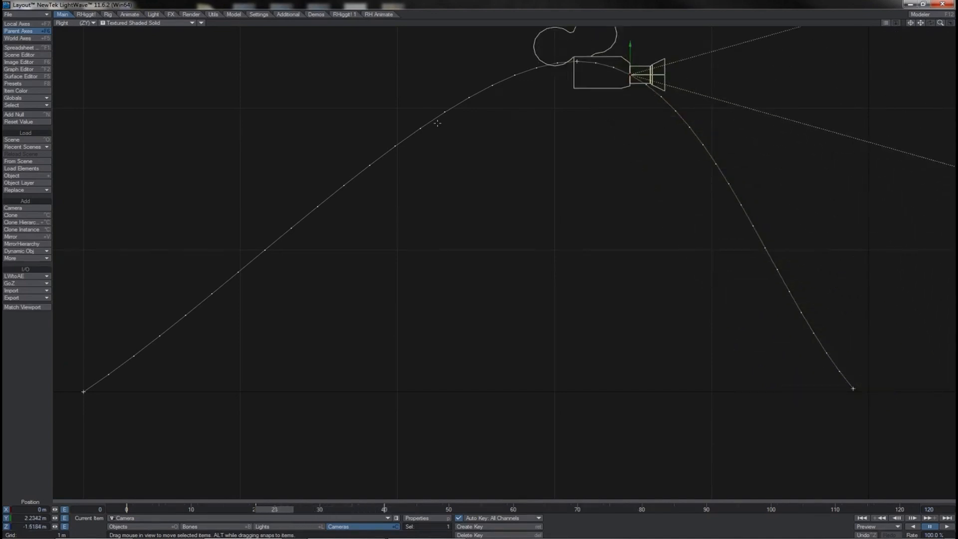
{"action": "key", "text": "Left"}
{"action": "key", "text": "Left"}
{"action": "key", "text": "Left"}
{"action": "key", "text": "Left"}
{"action": "key", "text": "Left"}
{"action": "key", "text": "Left"}
{"action": "key", "text": "Left"}
{"action": "key", "text": "Left"}
{"action": "key", "text": "Left"}
{"action": "key", "text": "Left"}
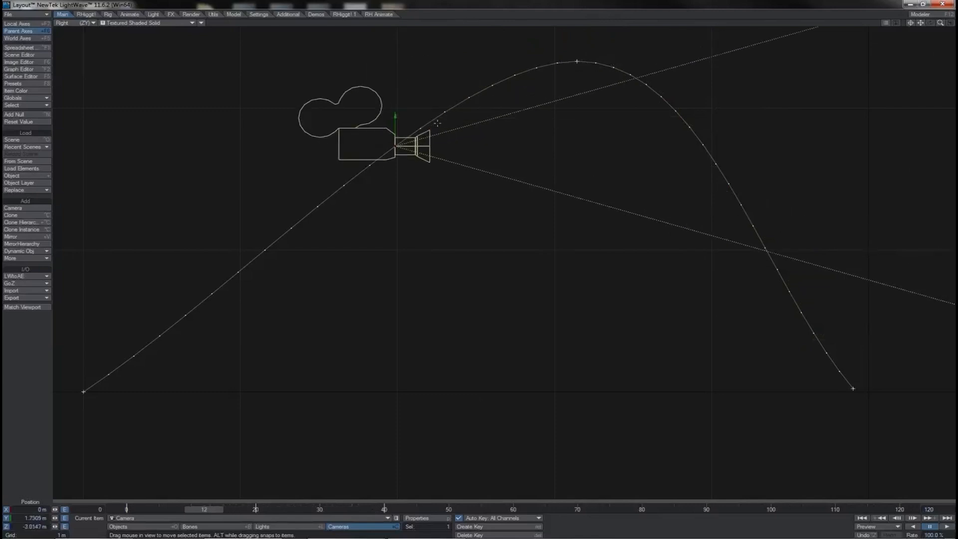
{"action": "key", "text": "Left"}
{"action": "key", "text": "Left"}
{"action": "key", "text": "Left"}
{"action": "key", "text": "Left"}
{"action": "key", "text": "Left"}
{"action": "key", "text": "Left"}
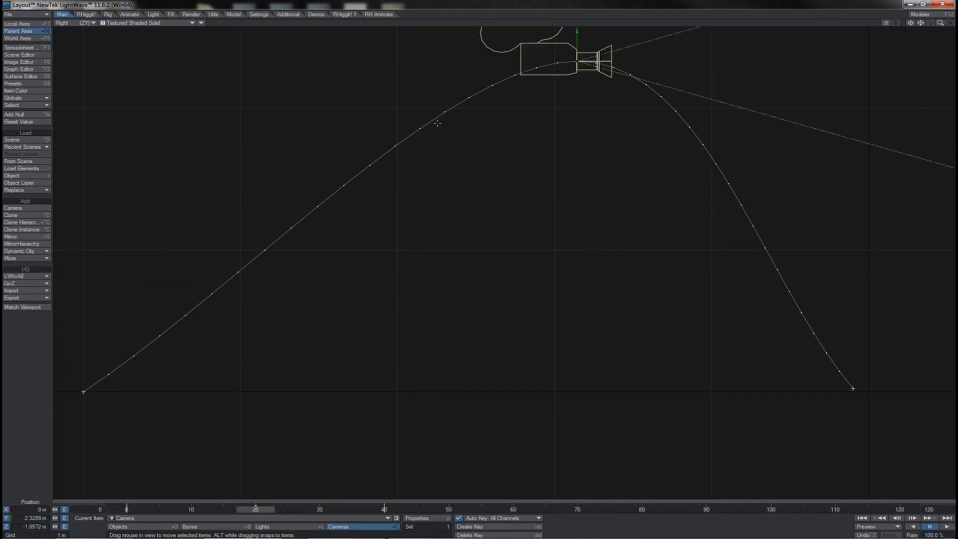
{"action": "key", "text": "shift+Left"}
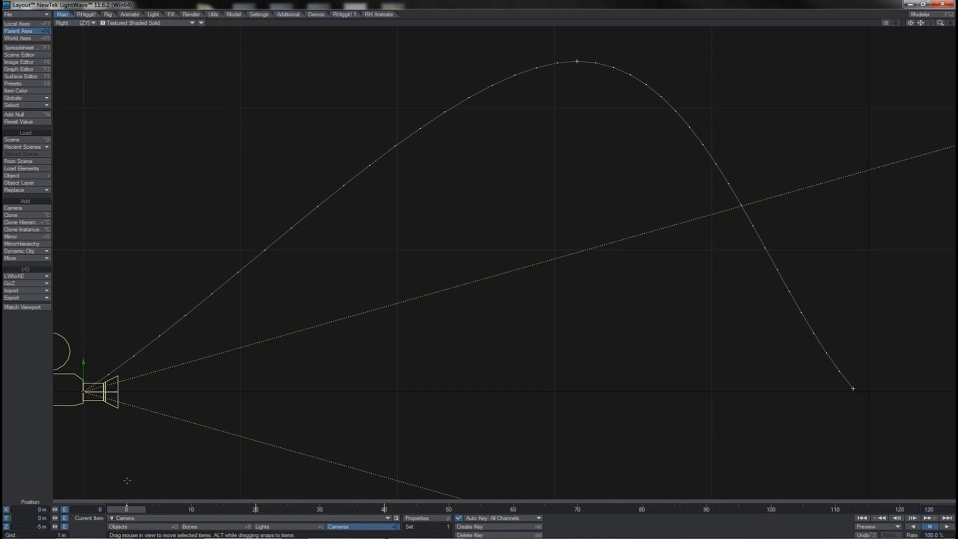
{"action": "left_click_drag", "start_coordinate": [126, 509], "coordinate": [333, 509]}
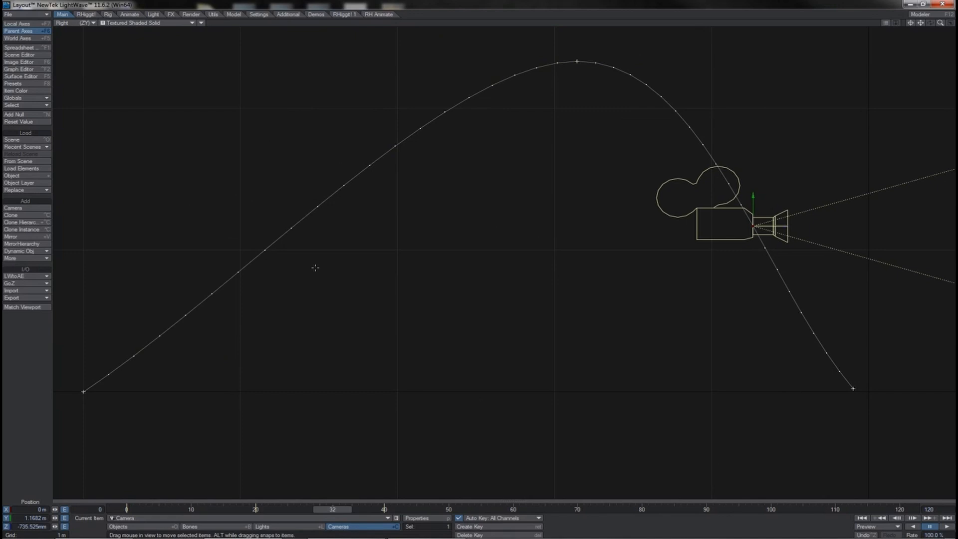
Try Handle Wire Smoothing at 10 and then 5 in the Handles & Icons display preferences to compare the motion path line
{"action": "key", "text": "d"}
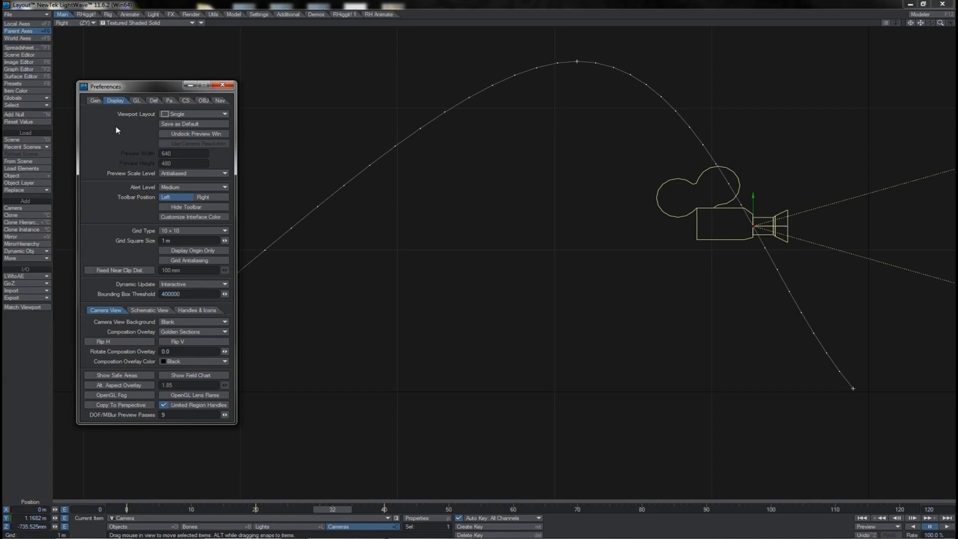
{"action": "left_click", "coordinate": [192, 310]}
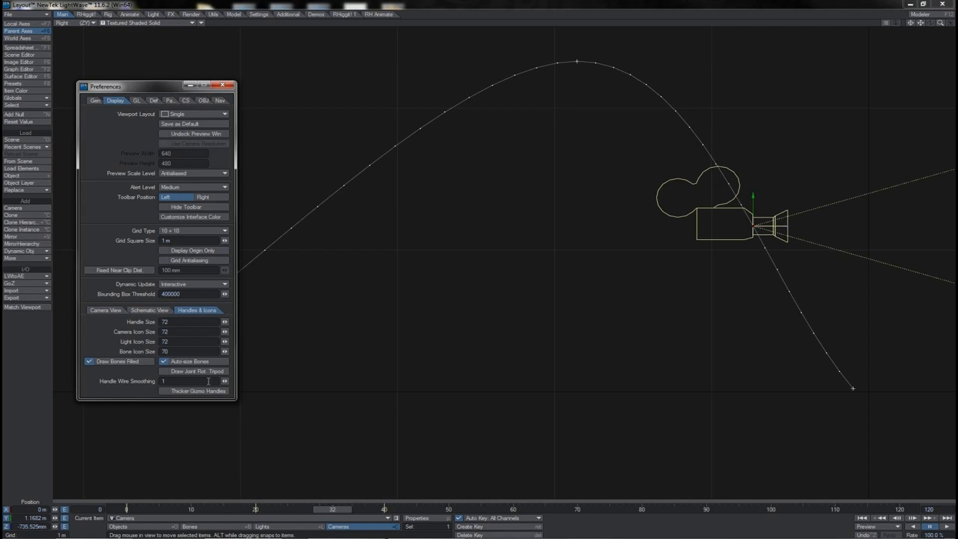
{"action": "left_click_drag", "start_coordinate": [223, 381], "coordinate": [194, 382]}
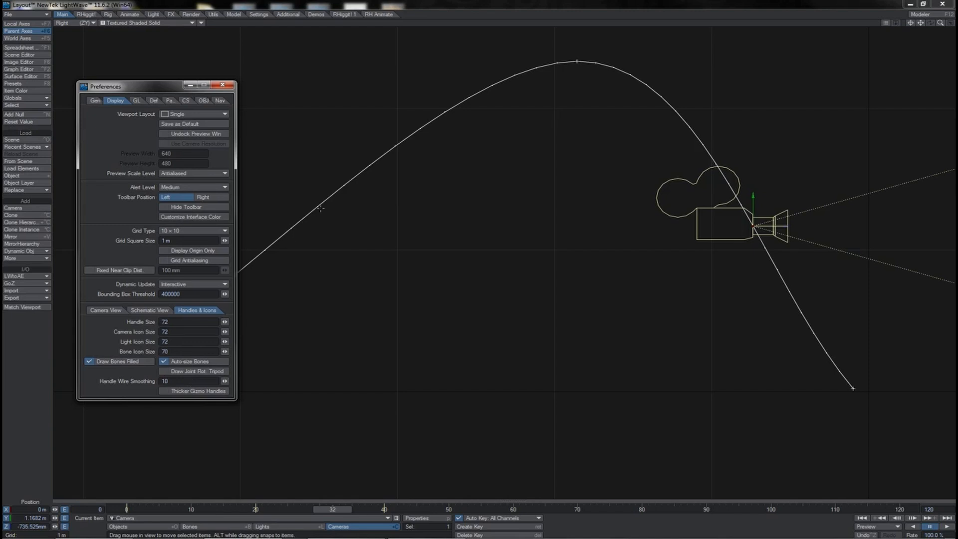
{"action": "left_click", "coordinate": [192, 380]}
{"action": "type", "text": "5"}
{"action": "key", "text": "Return"}
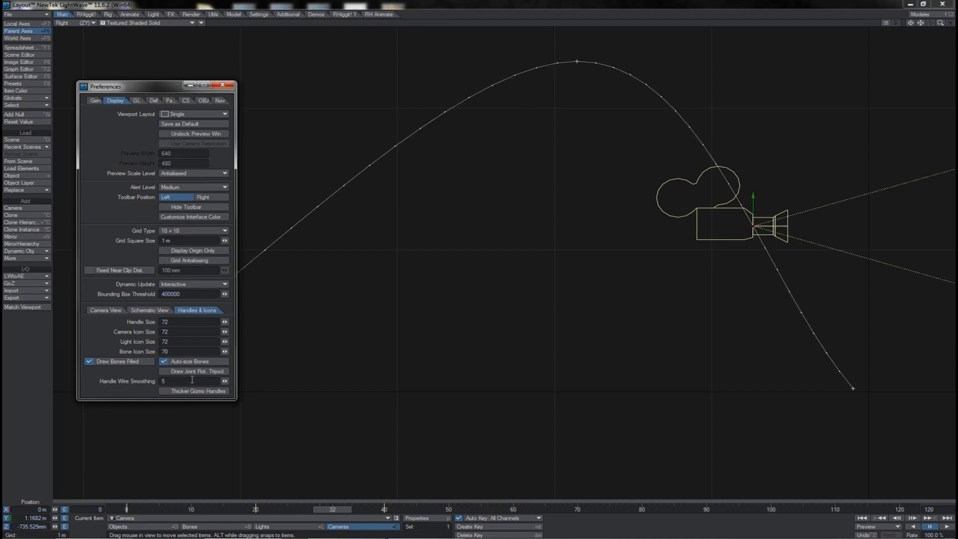
Set Handle Wire Smoothing back to 1 and close Preferences
{"action": "left_click", "coordinate": [223, 382]}
{"action": "left_click_drag", "start_coordinate": [180, 383], "coordinate": [153, 381]}
{"action": "type", "text": "1"}
{"action": "left_click", "coordinate": [224, 85]}
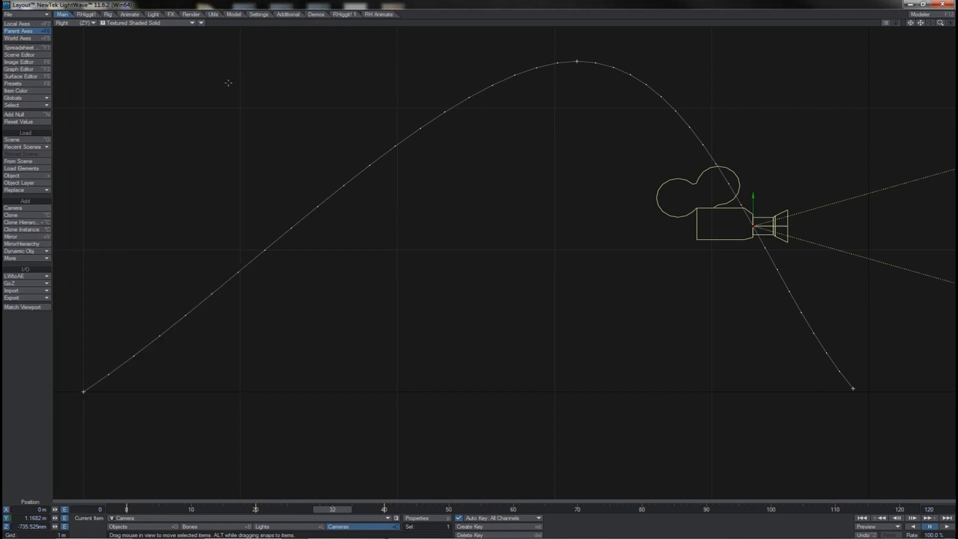